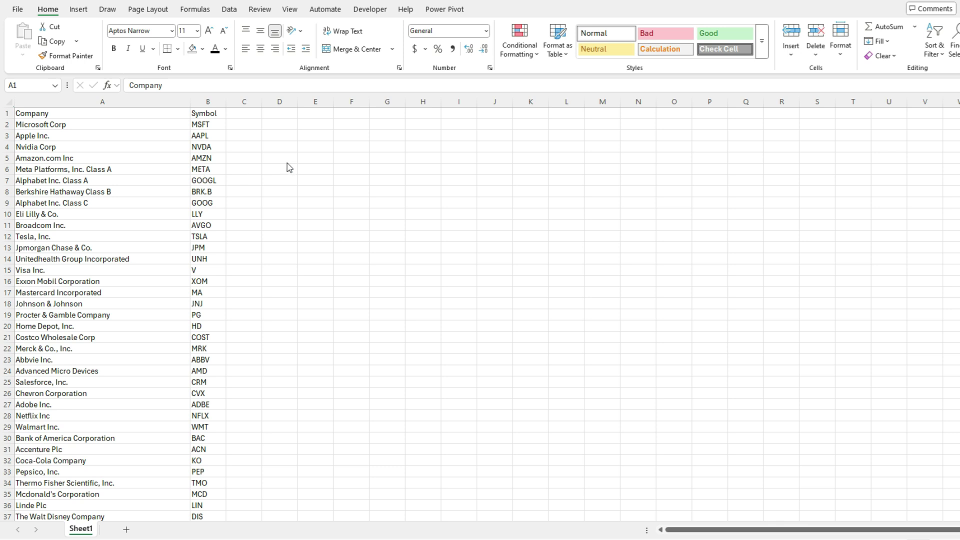
Enter 'Microsoft Corporation' in E2 and autofit column E to fit it.
{"action": "left_click", "coordinate": [310, 127]}
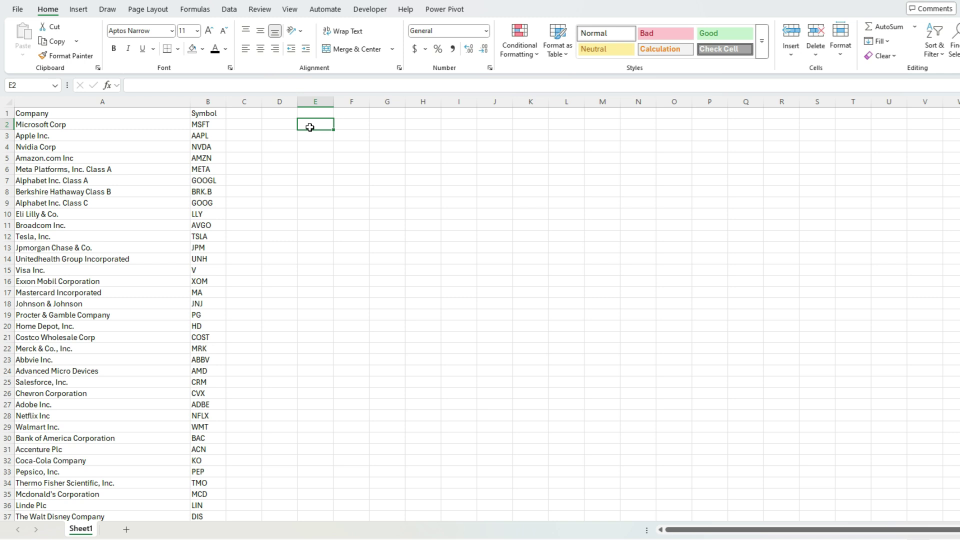
{"action": "type", "text": "Microsoft"}
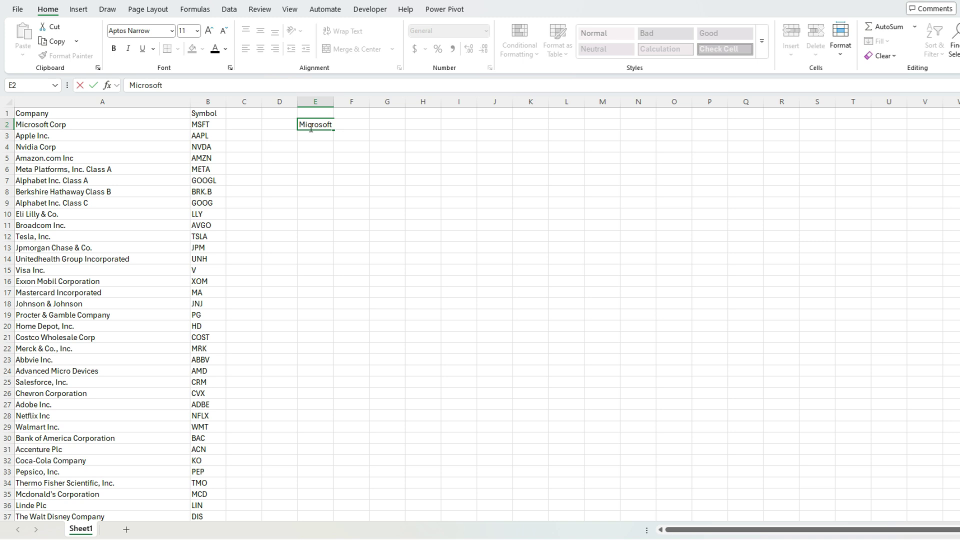
{"action": "type", "text": " Corporation"}
{"action": "key", "text": "Return"}
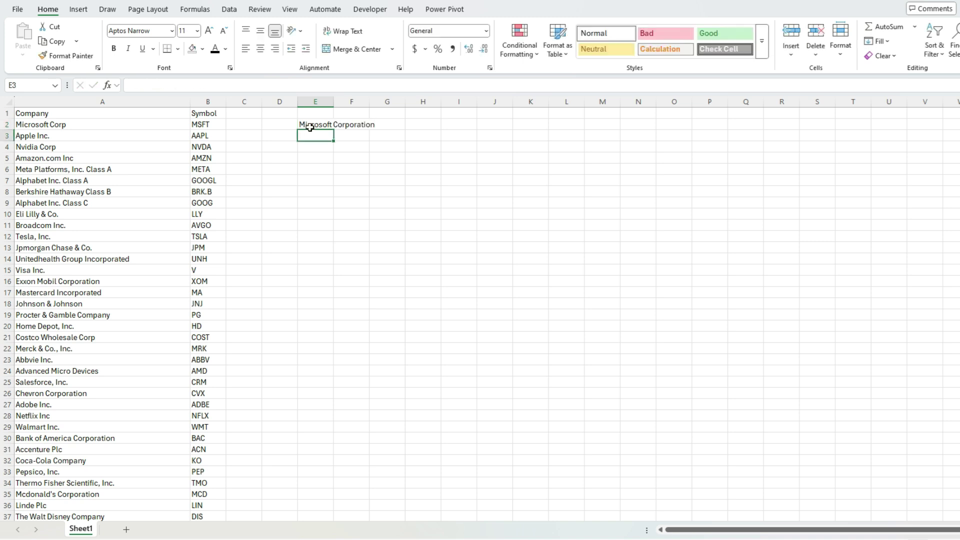
{"action": "double_click", "coordinate": [334, 101]}
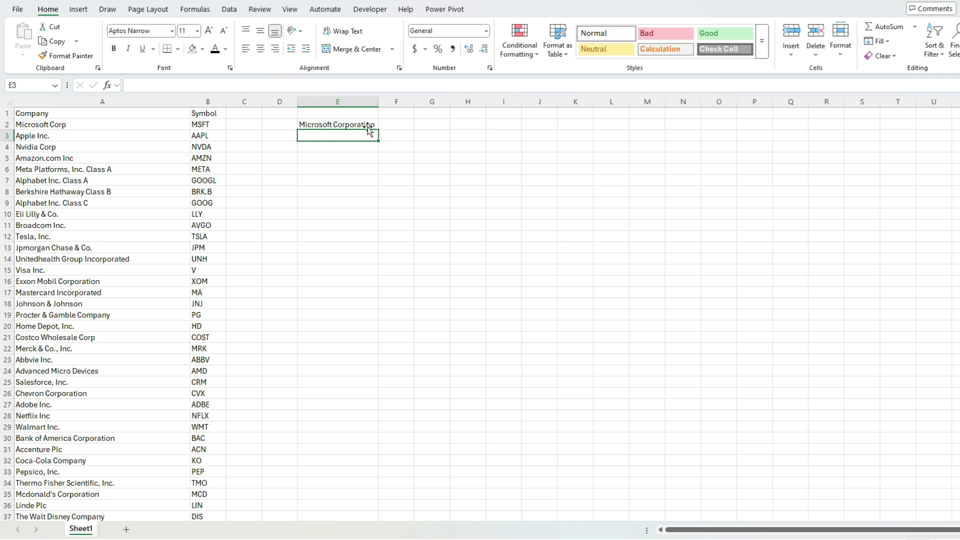
Enter =VLOOKUP(E2,A:B,2,false) in F2, which returns #N/A.
{"action": "double_click", "coordinate": [407, 122]}
{"action": "type", "text": "=vl"}
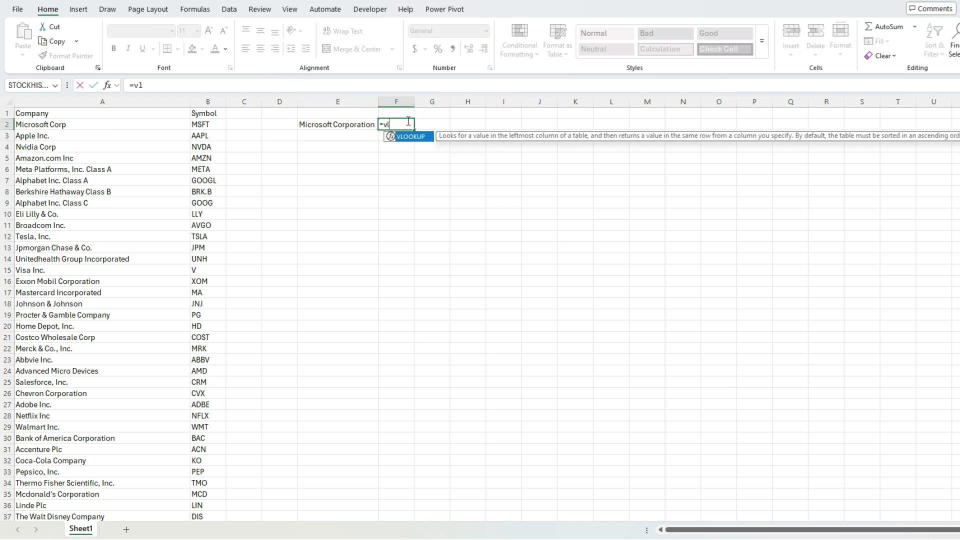
{"action": "key", "text": "Tab"}
{"action": "left_click", "coordinate": [349, 123]}
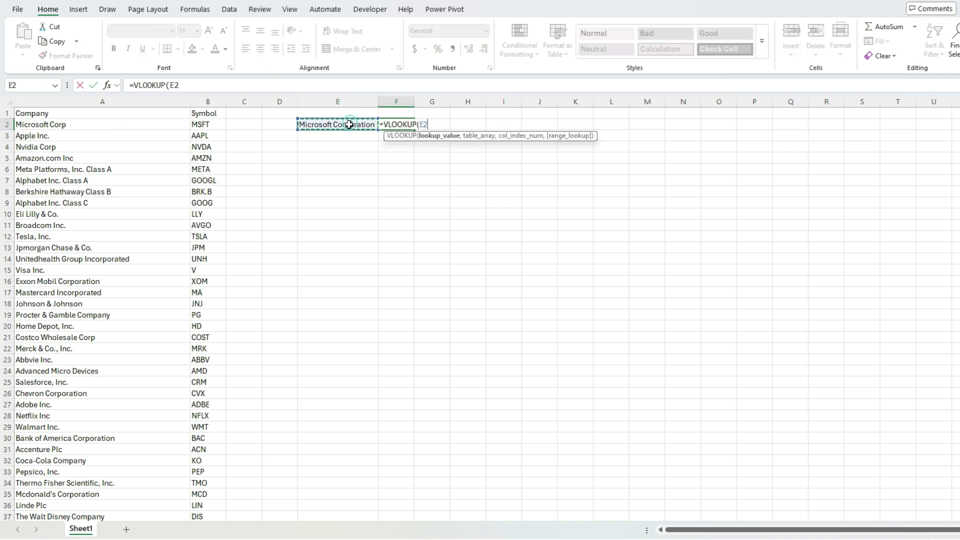
{"action": "type", "text": ","}
{"action": "left_click_drag", "start_coordinate": [123, 102], "coordinate": [205, 95]}
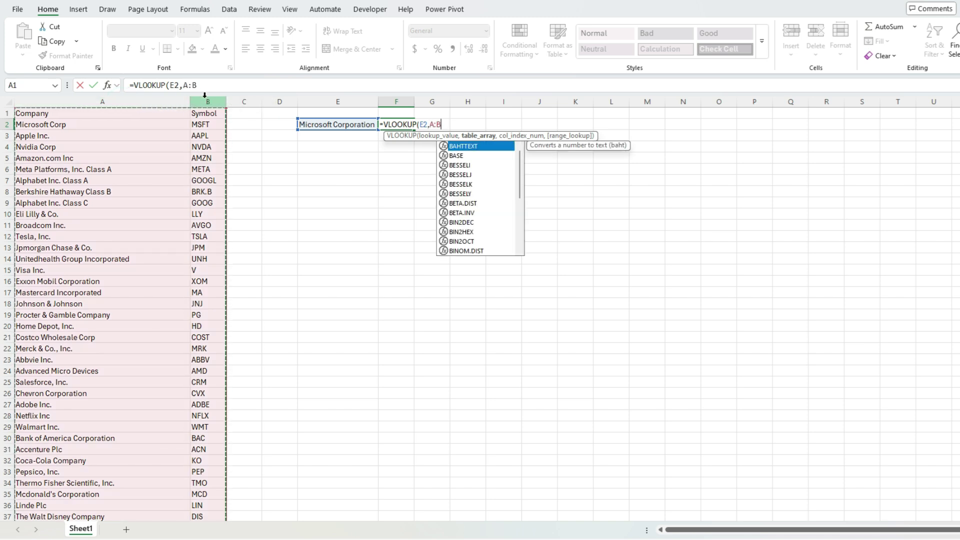
{"action": "type", "text": ",2,false"}
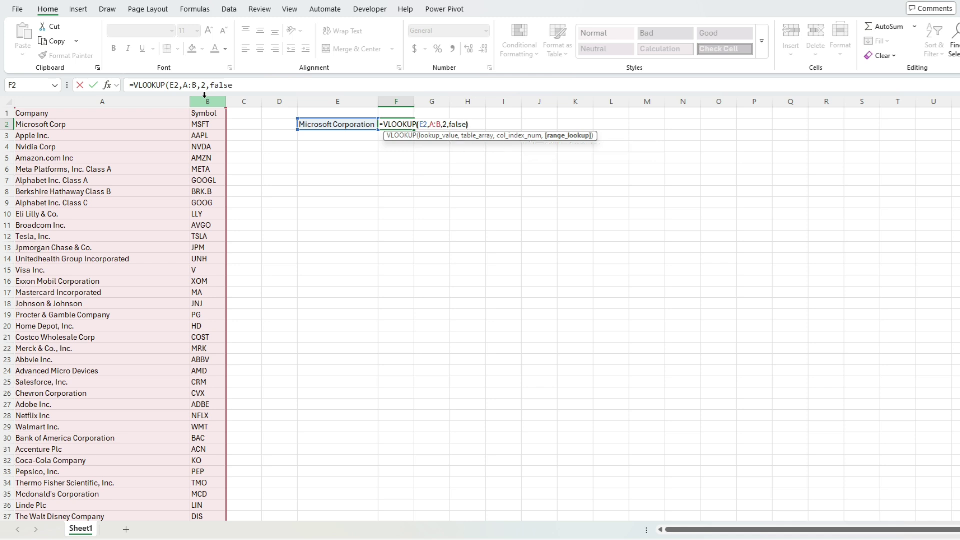
{"action": "type", "text": ")"}
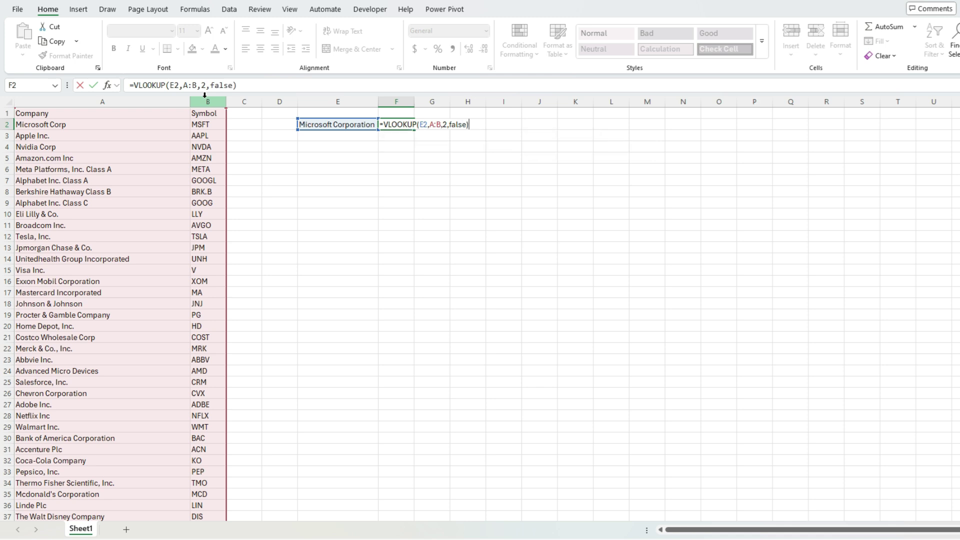
{"action": "key", "text": "Return"}
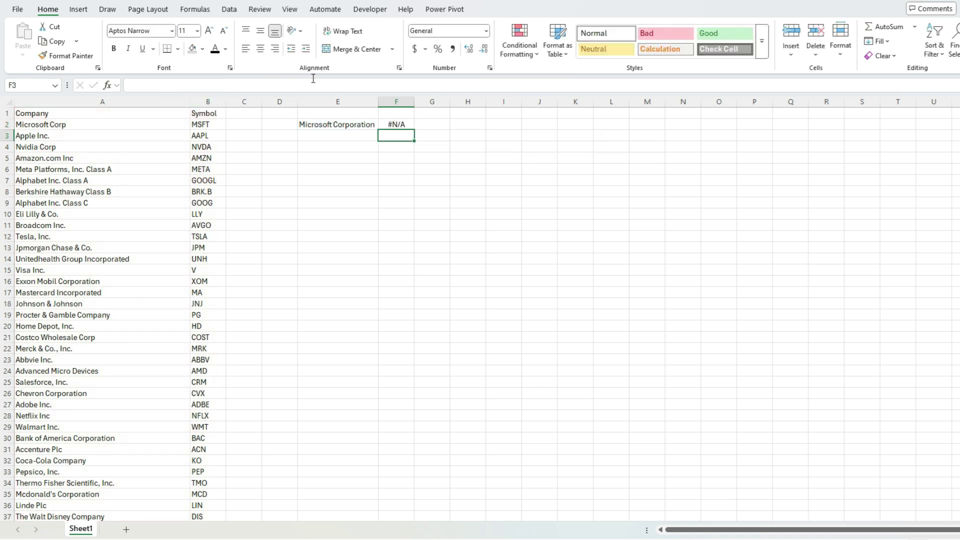
{"action": "left_click", "coordinate": [359, 123]}
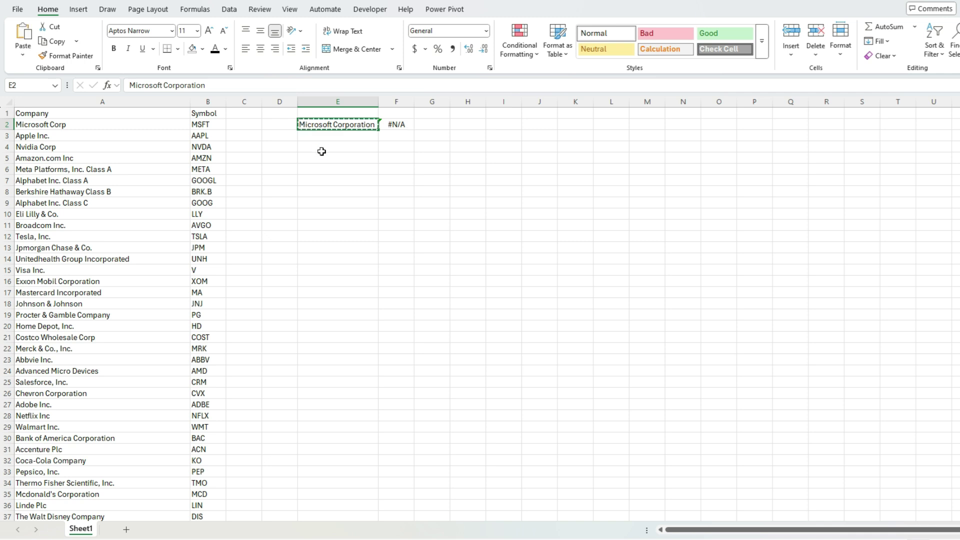
{"action": "left_click", "coordinate": [119, 103]}
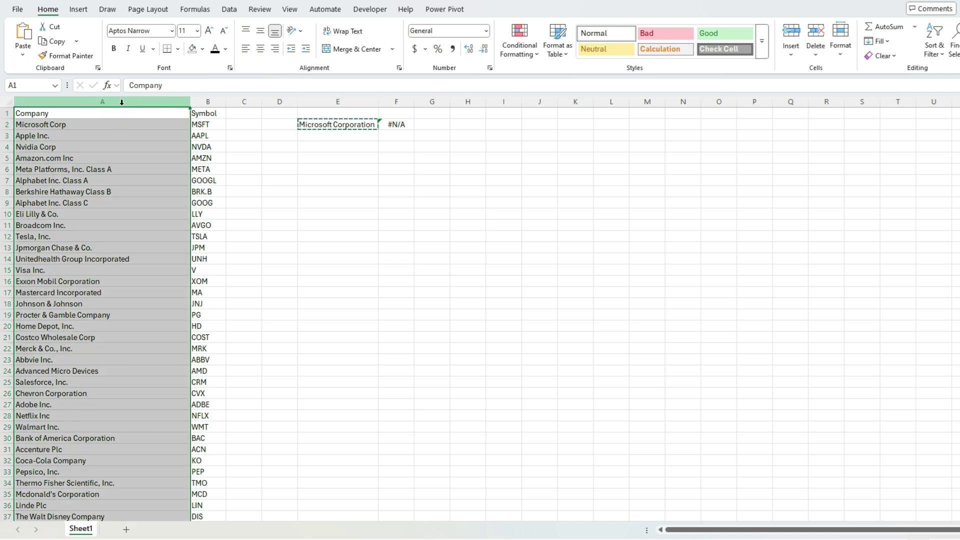
{"action": "key", "text": "ctrl+f"}
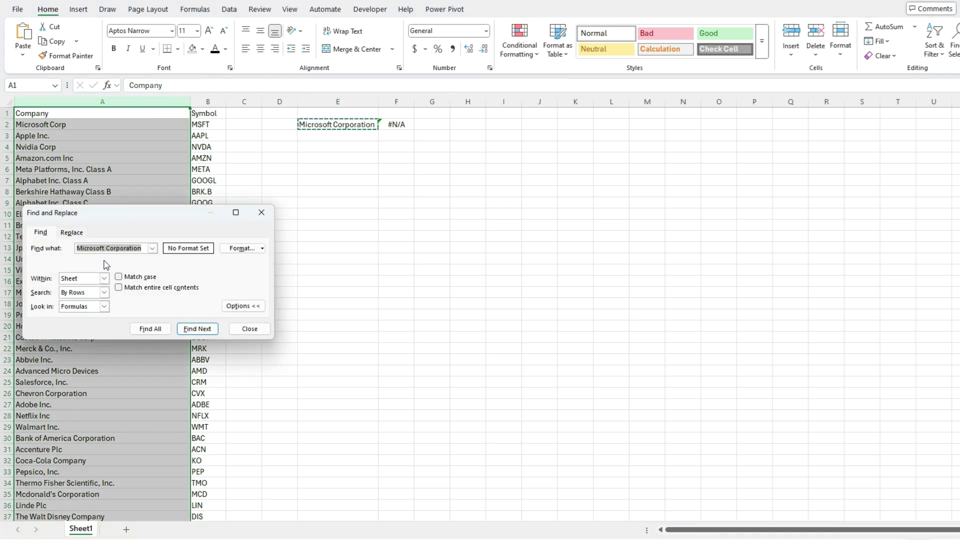
{"action": "left_click", "coordinate": [145, 252]}
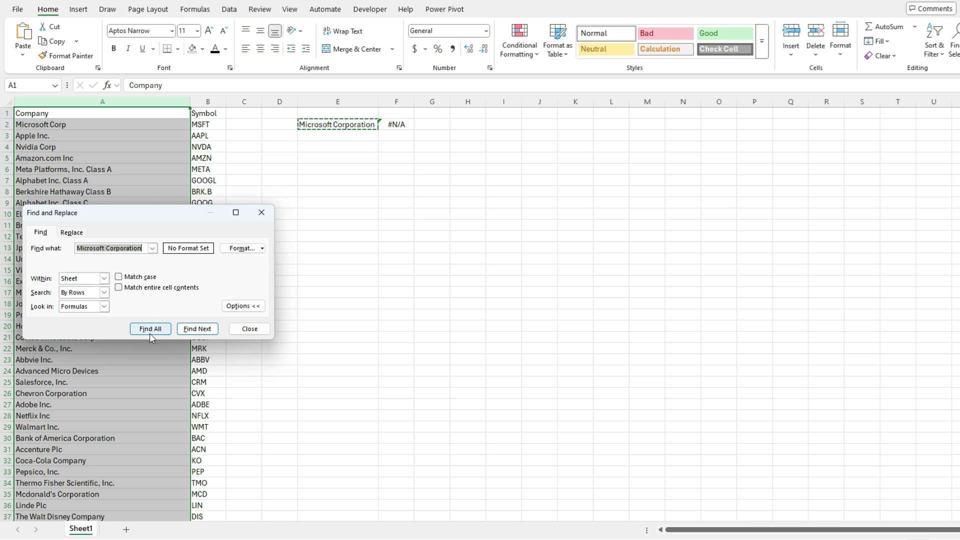
{"action": "left_click", "coordinate": [187, 331]}
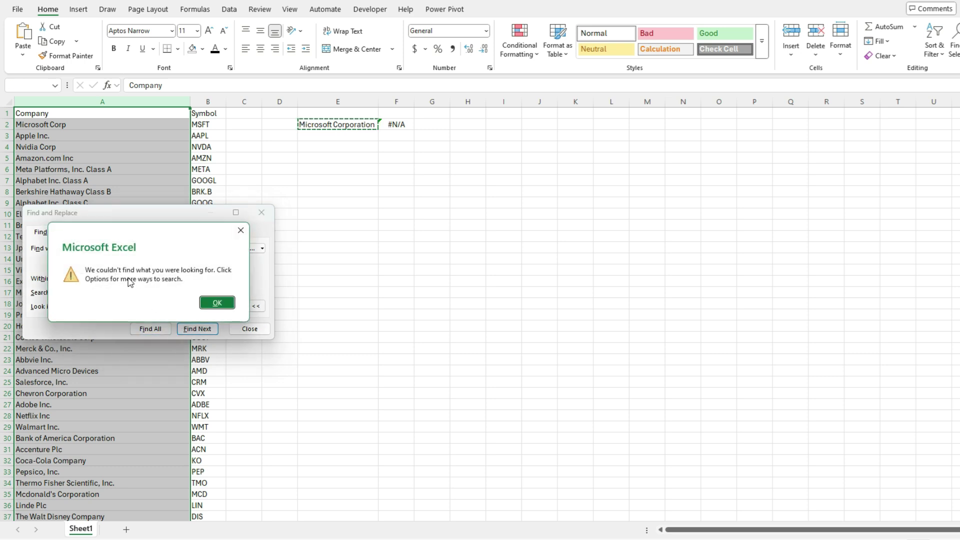
{"action": "left_click", "coordinate": [217, 303]}
{"action": "left_click", "coordinate": [252, 327]}
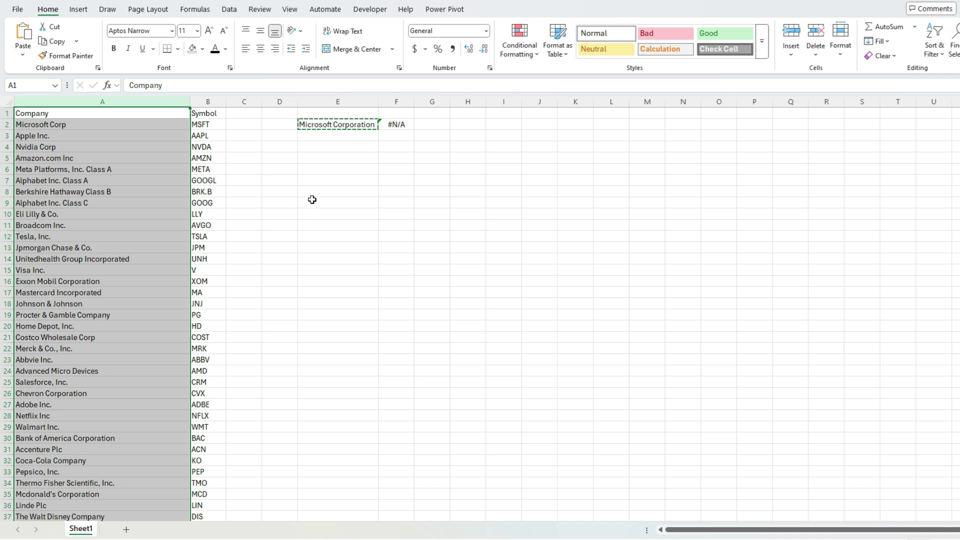
{"action": "left_click", "coordinate": [75, 125]}
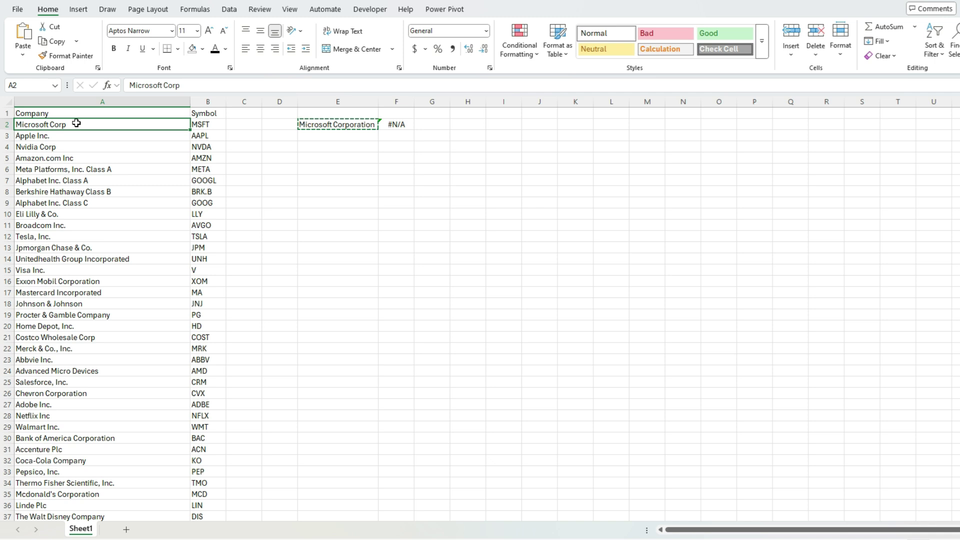
{"action": "left_click", "coordinate": [336, 125]}
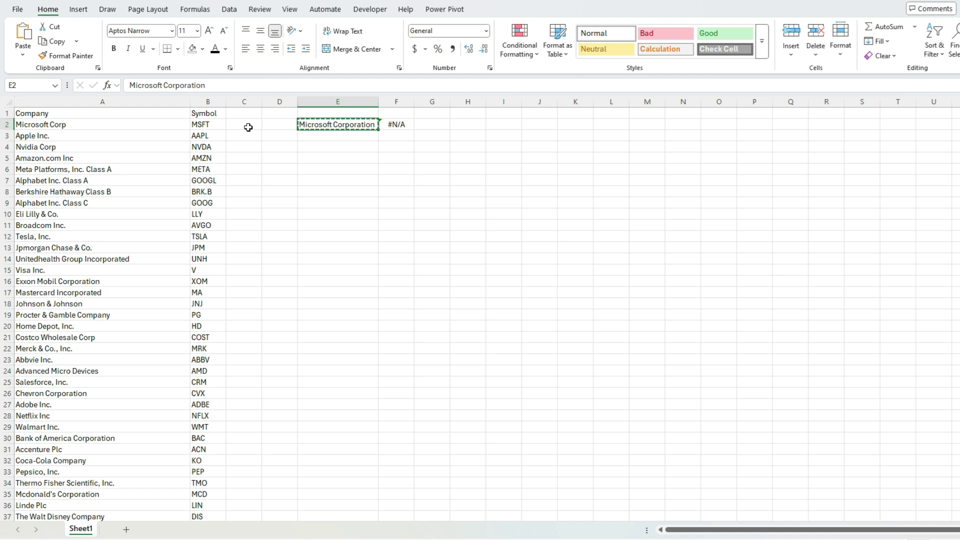
{"action": "left_click", "coordinate": [120, 123]}
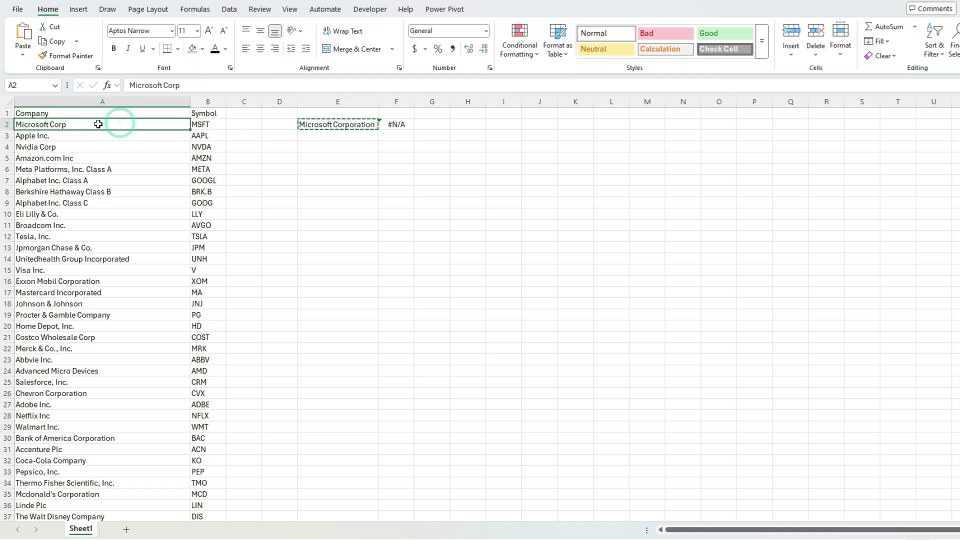
Correct A2 from 'Microsoft Corp' to 'Microsoft Corporation' so F2 returns MSFT.
{"action": "left_click", "coordinate": [194, 85]}
{"action": "type", "text": "oration"}
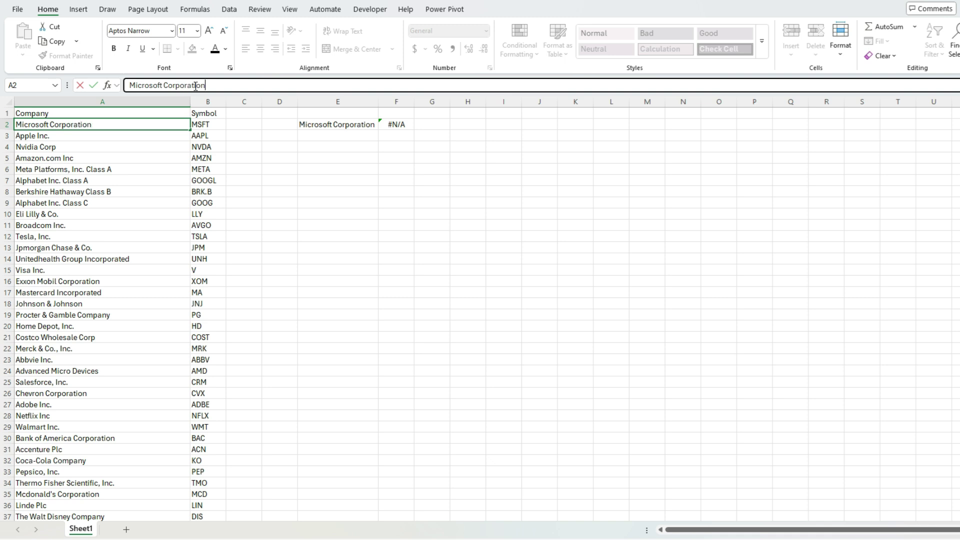
{"action": "key", "text": "Return"}
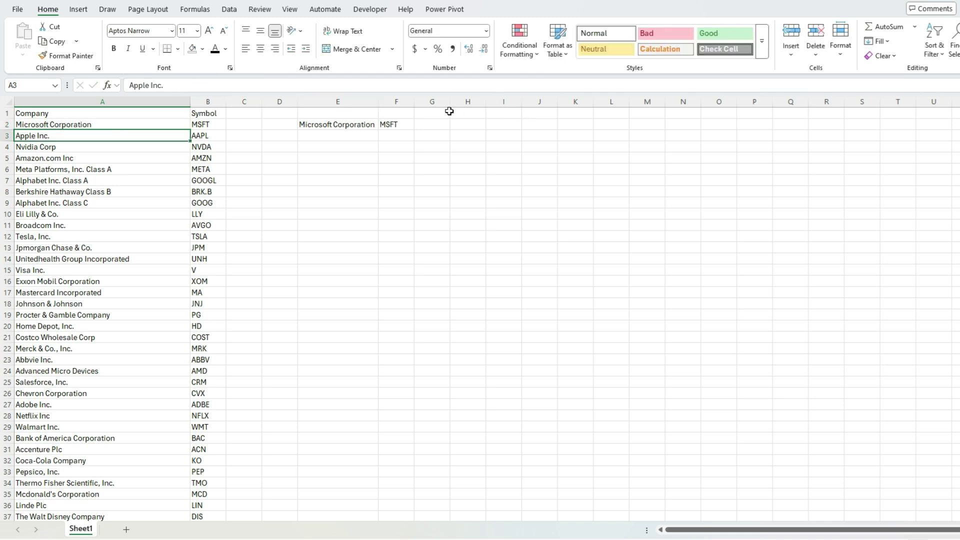
{"action": "left_click", "coordinate": [400, 125]}
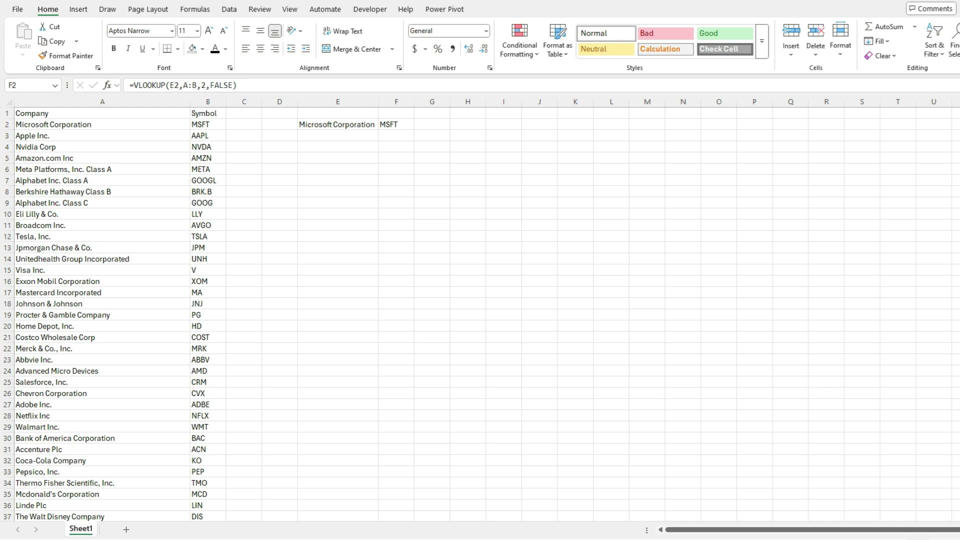
Move the F2 lookup range to columns C:D, which gives #N/A.
{"action": "left_click", "coordinate": [256, 87]}
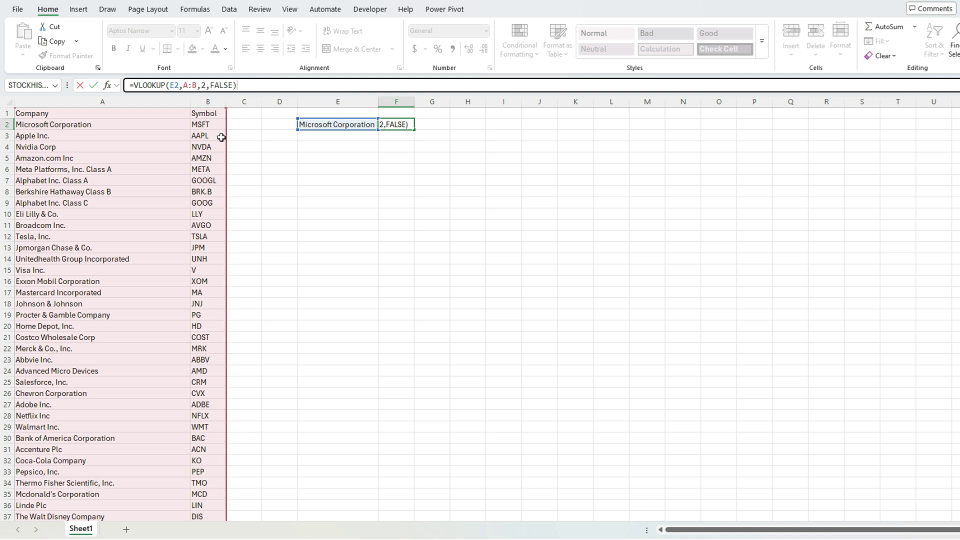
{"action": "left_click_drag", "start_coordinate": [221, 137], "coordinate": [275, 134]}
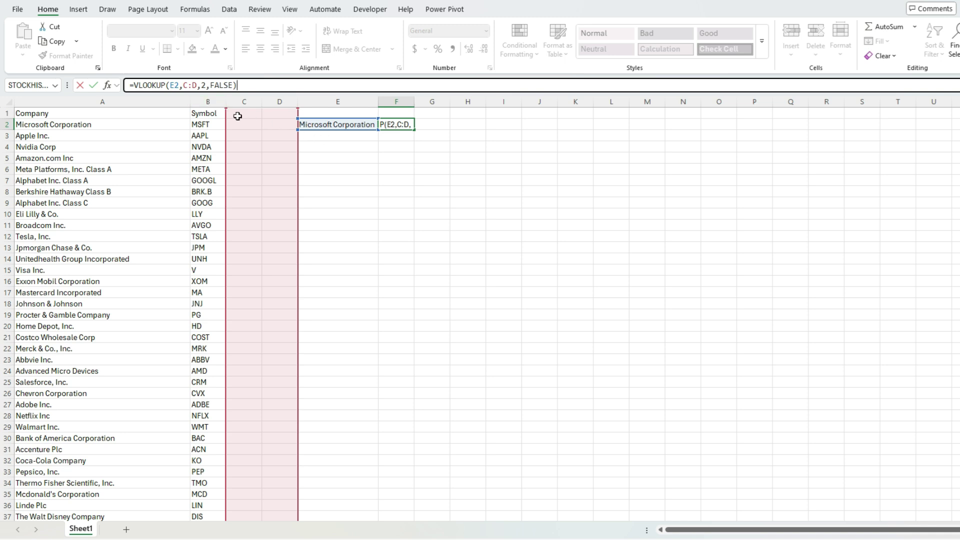
{"action": "key", "text": "Return"}
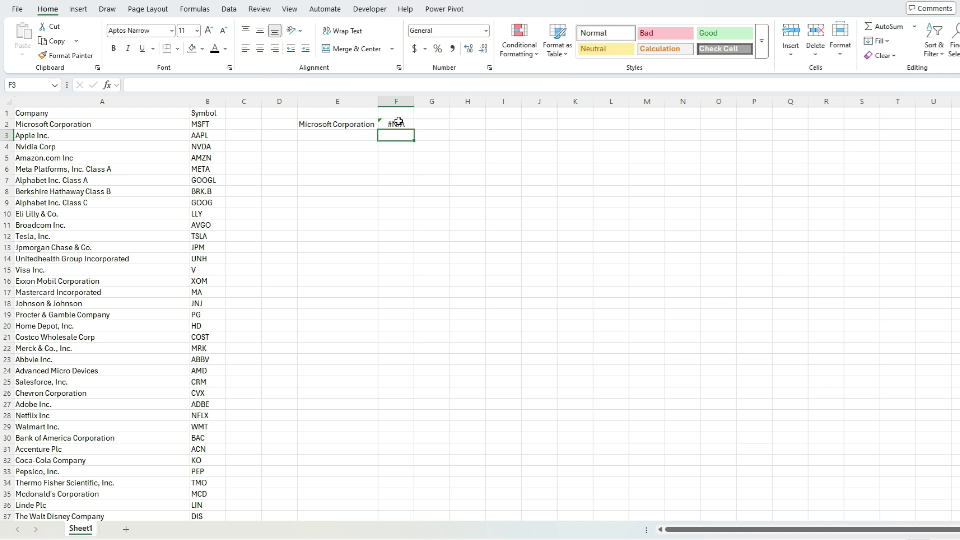
{"action": "left_click", "coordinate": [398, 122]}
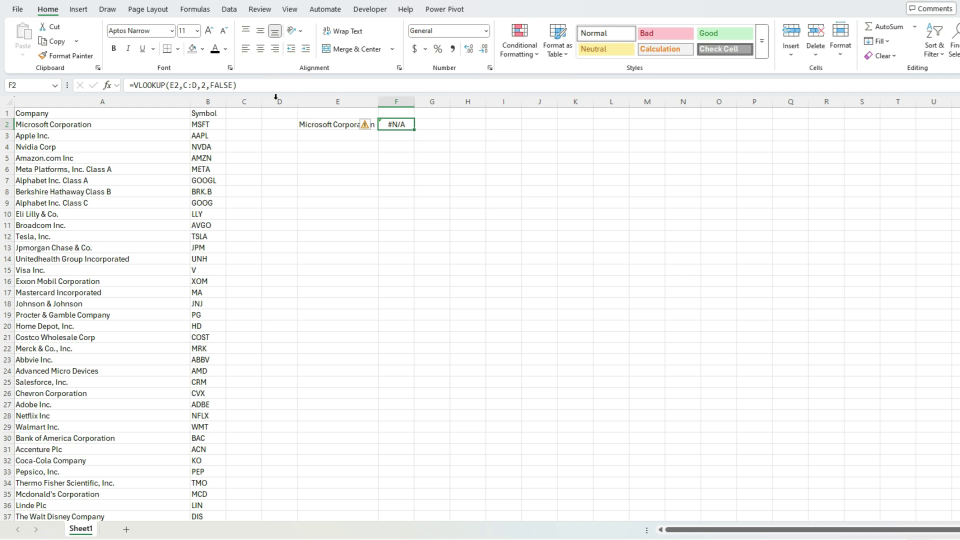
Shift the lookup range to B:C, then one column left to A:B.
{"action": "left_click", "coordinate": [267, 85]}
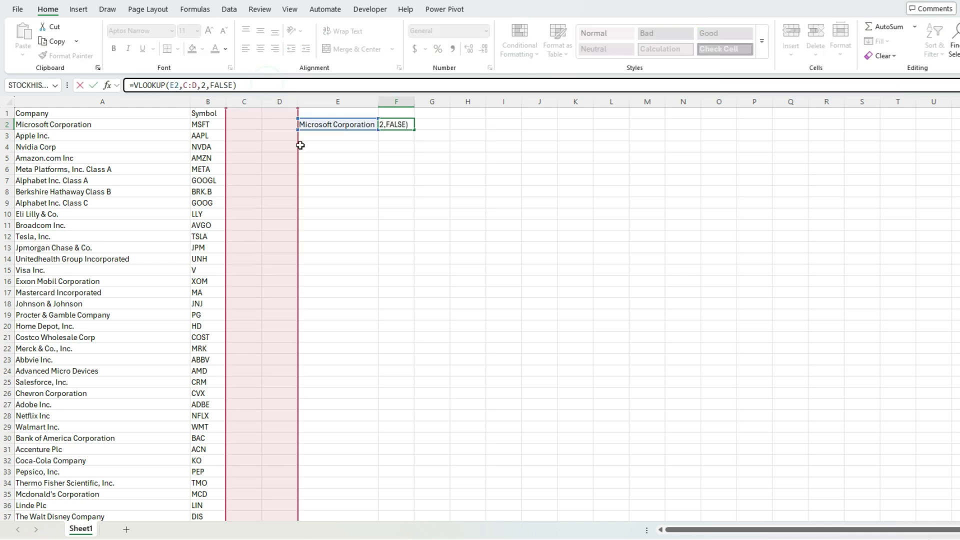
{"action": "left_click_drag", "start_coordinate": [300, 145], "coordinate": [249, 147]}
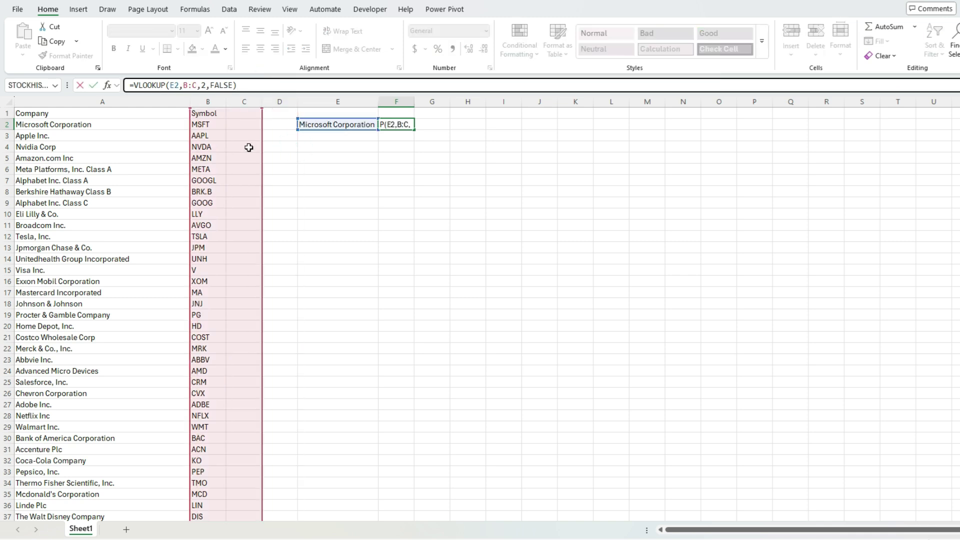
{"action": "key", "text": "Return"}
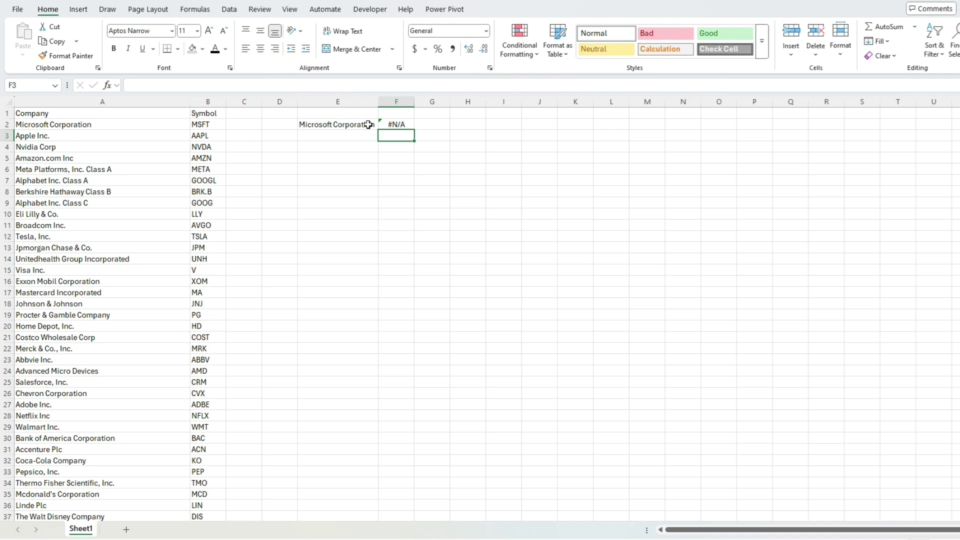
{"action": "left_click", "coordinate": [388, 125]}
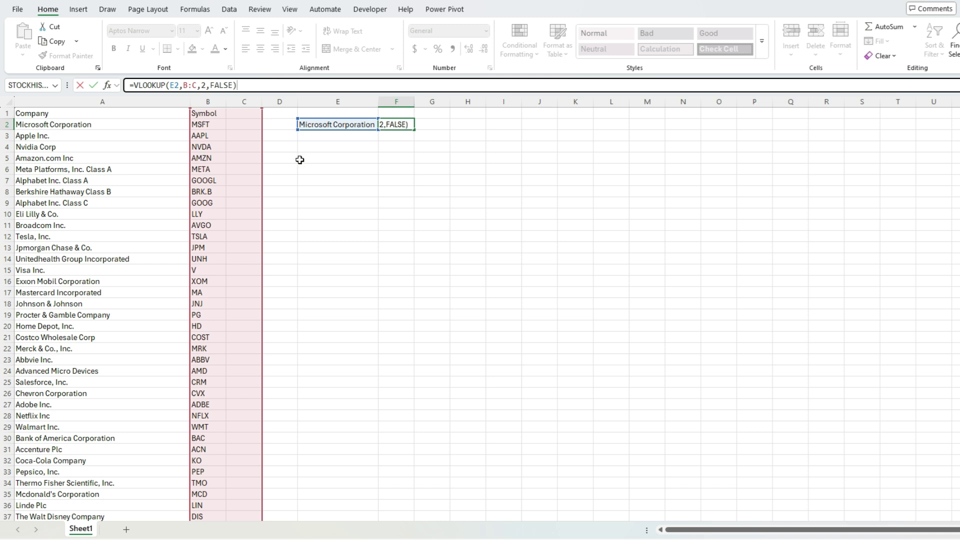
{"action": "left_click_drag", "start_coordinate": [260, 163], "coordinate": [204, 165]}
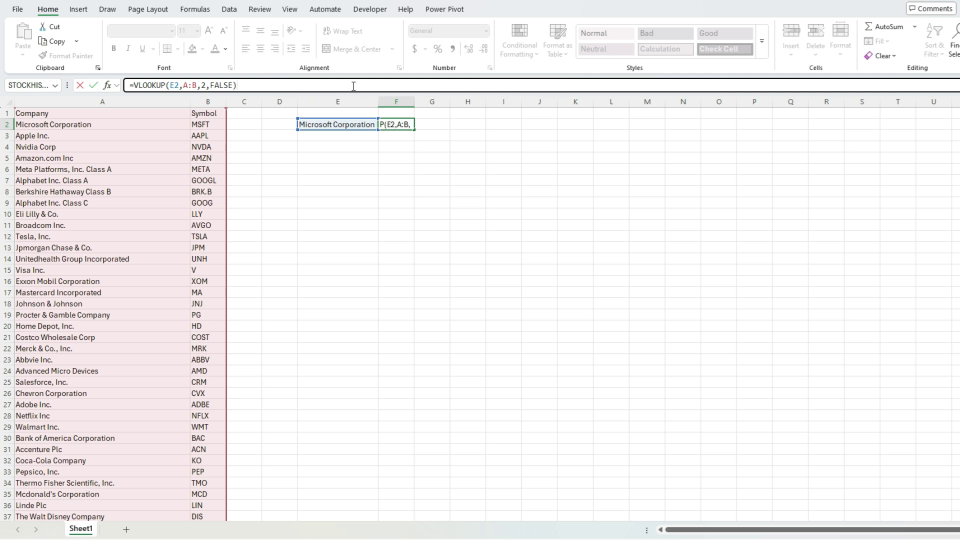
{"action": "key", "text": "Return"}
Recommit =VLOOKUP(E2,A:B,2,FALSE) in F2 so it returns MSFT.
{"action": "left_click", "coordinate": [405, 127]}
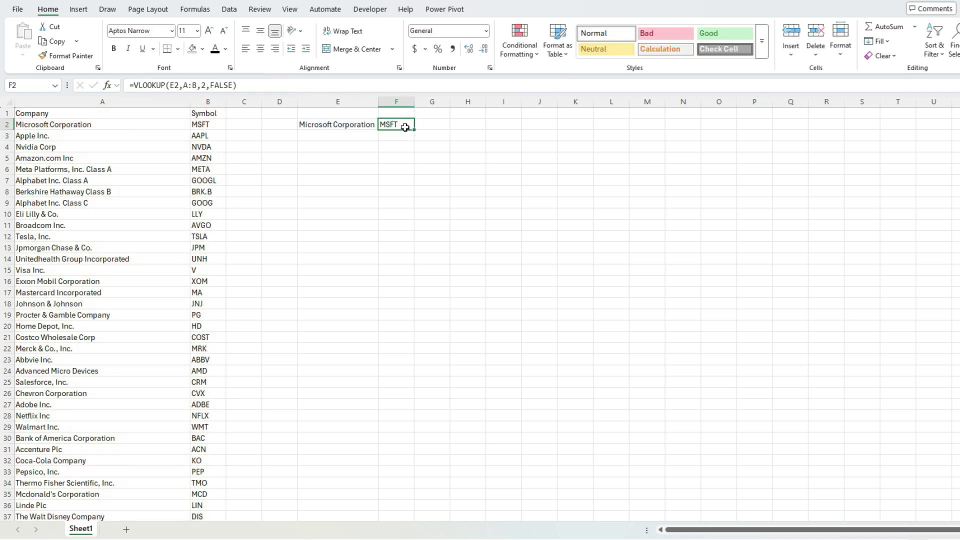
{"action": "left_click", "coordinate": [260, 87]}
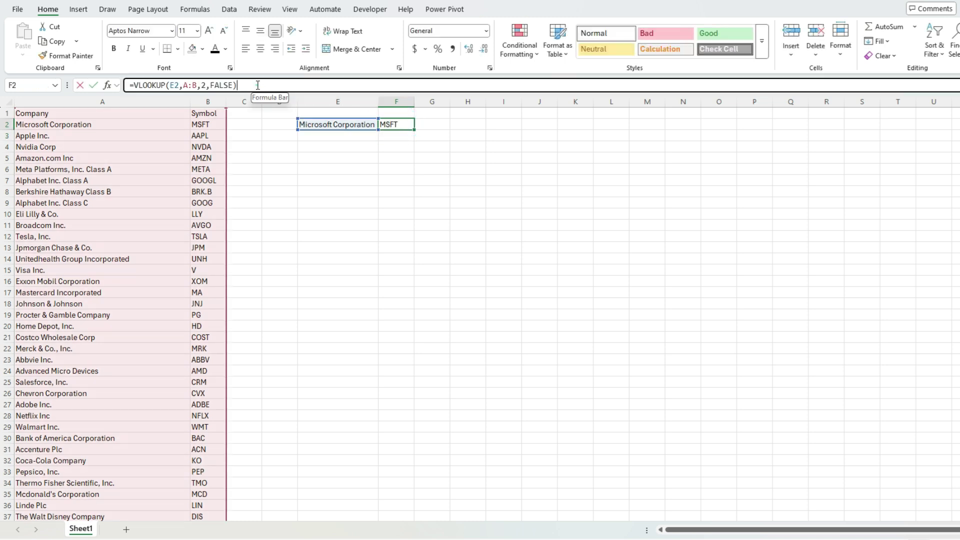
{"action": "left_click", "coordinate": [257, 86]}
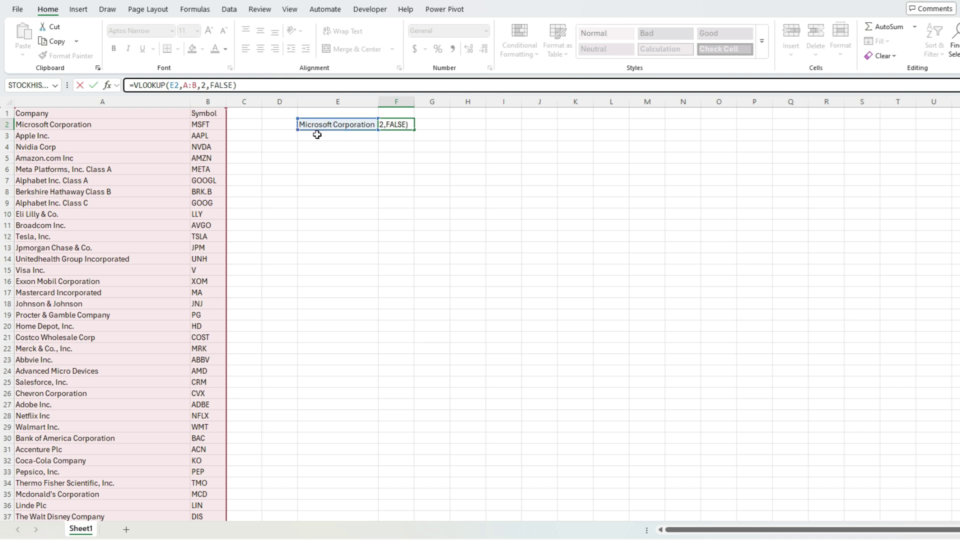
{"action": "key", "text": "Return"}
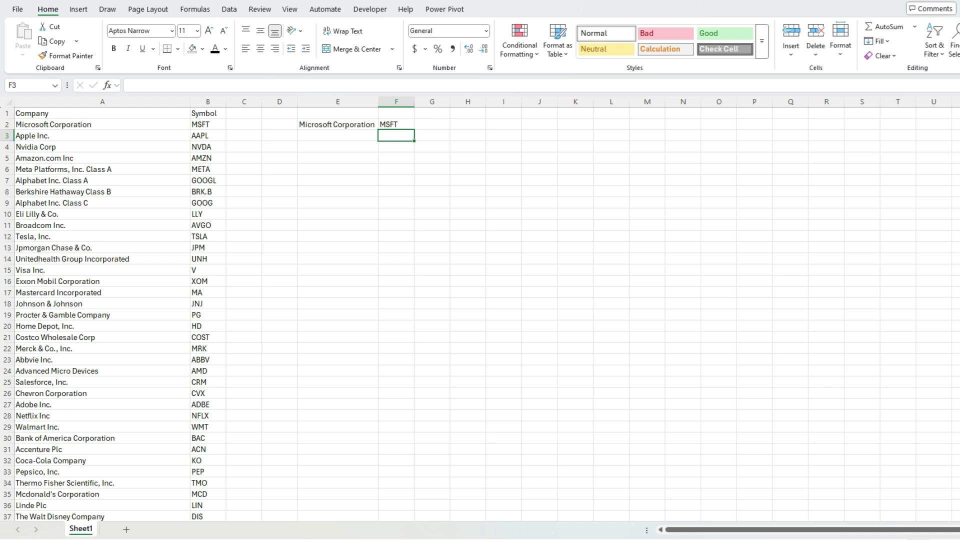
Add a trailing space to the A2 company name so it no longer matches.
{"action": "left_click", "coordinate": [120, 125]}
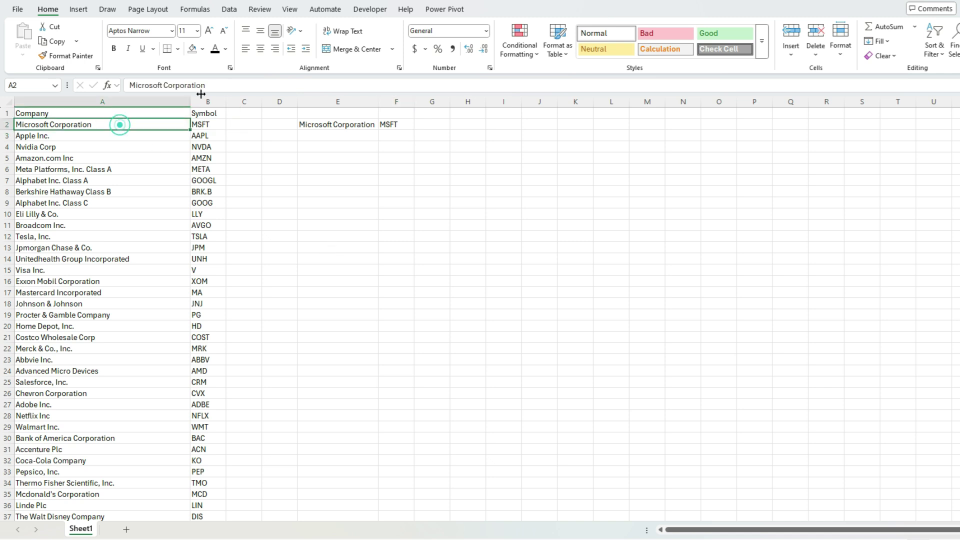
{"action": "left_click", "coordinate": [235, 85]}
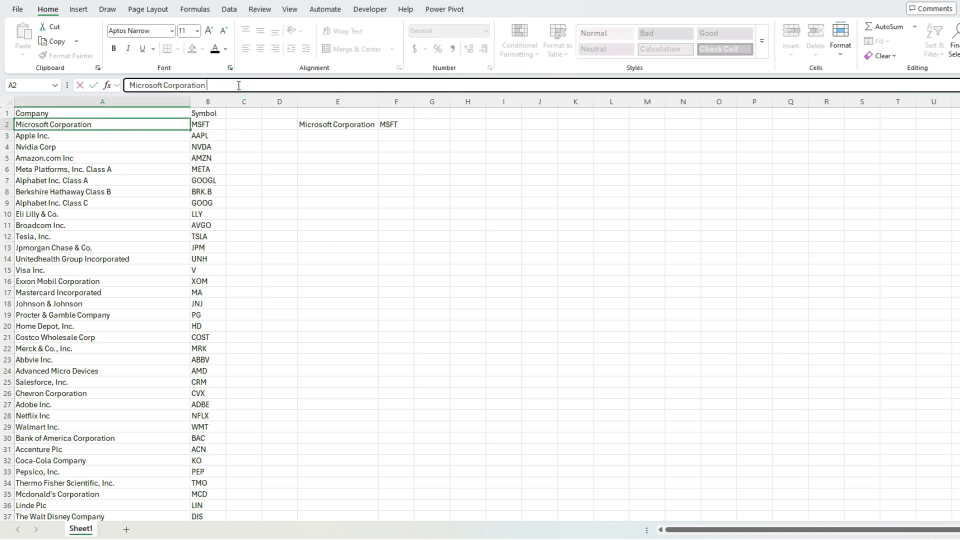
{"action": "key", "text": "Return"}
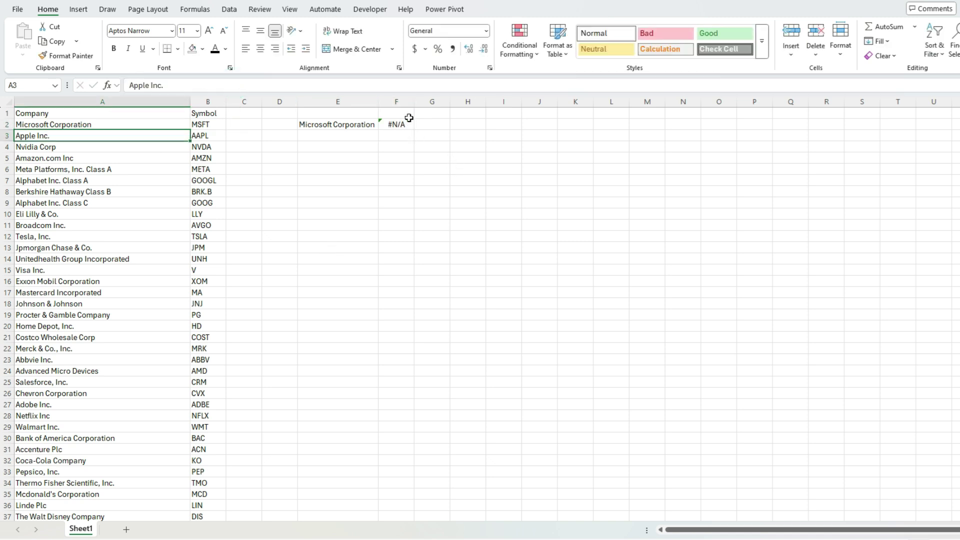
Compare F2's #N/A with E2 and A2, then search the sheet for Microsoft Corporation.
{"action": "left_click", "coordinate": [405, 128]}
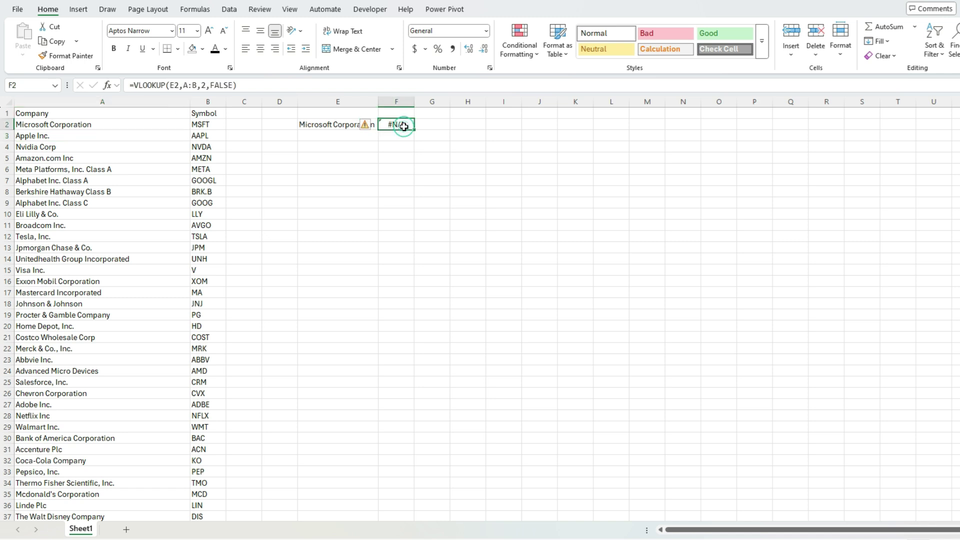
{"action": "left_click", "coordinate": [341, 124]}
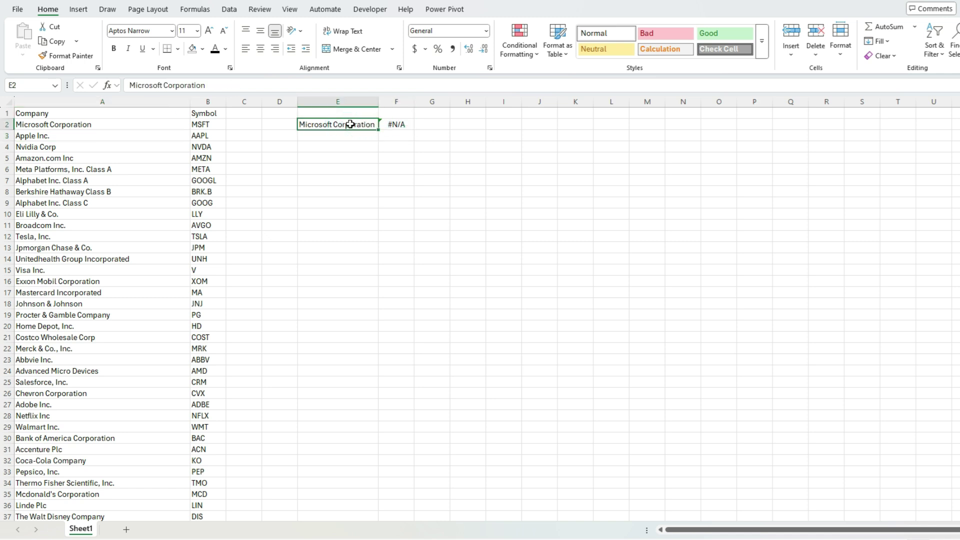
{"action": "left_click", "coordinate": [104, 124]}
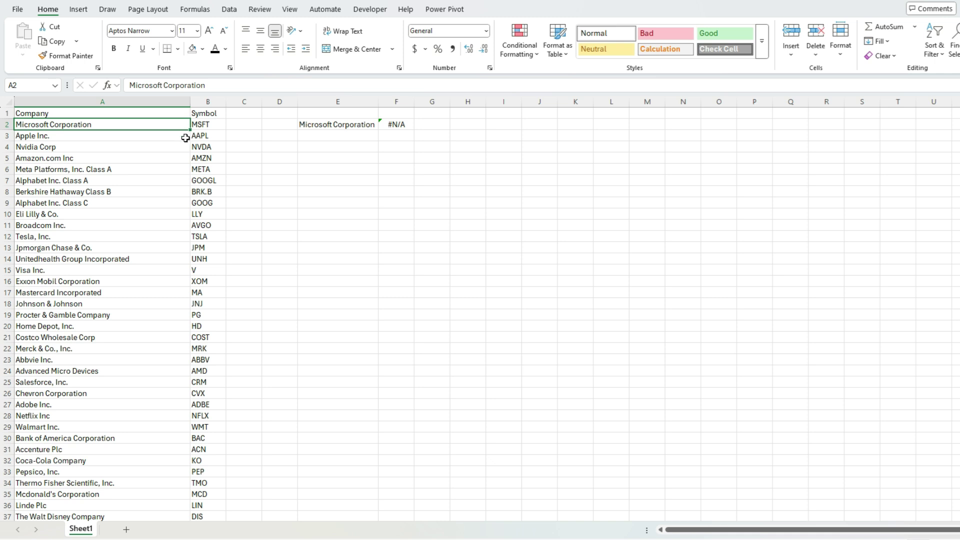
{"action": "key", "text": "ctrl+f"}
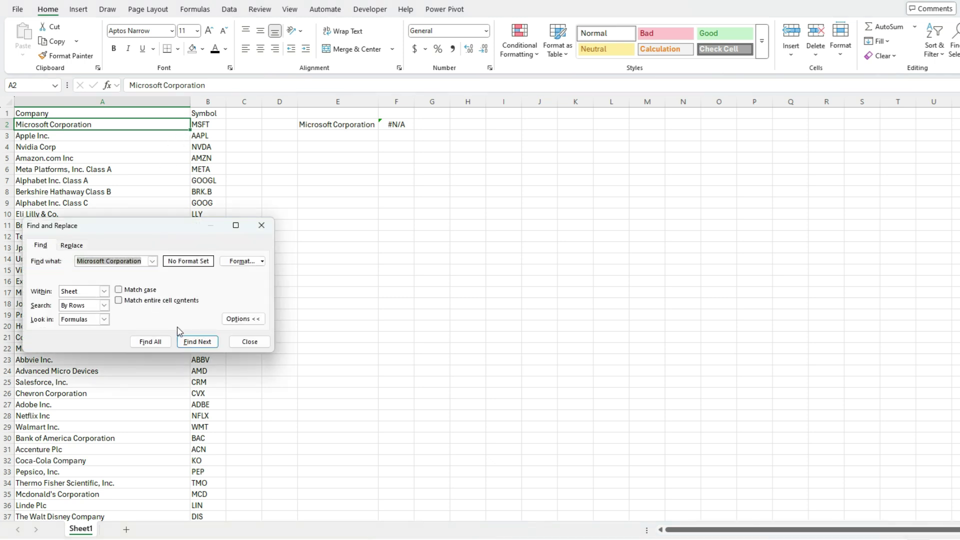
{"action": "left_click", "coordinate": [188, 342]}
{"action": "left_click", "coordinate": [188, 342]}
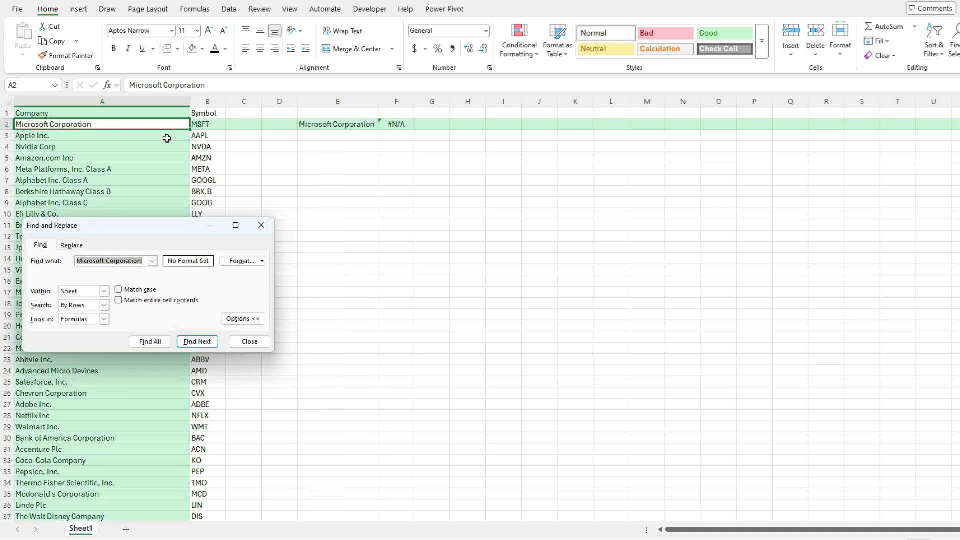
{"action": "key", "text": "Escape"}
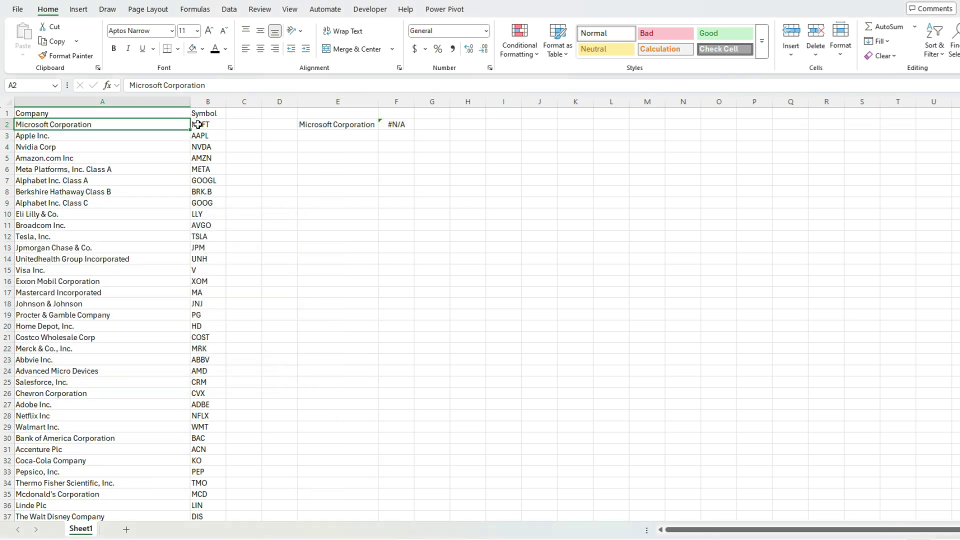
{"action": "left_click", "coordinate": [229, 87]}
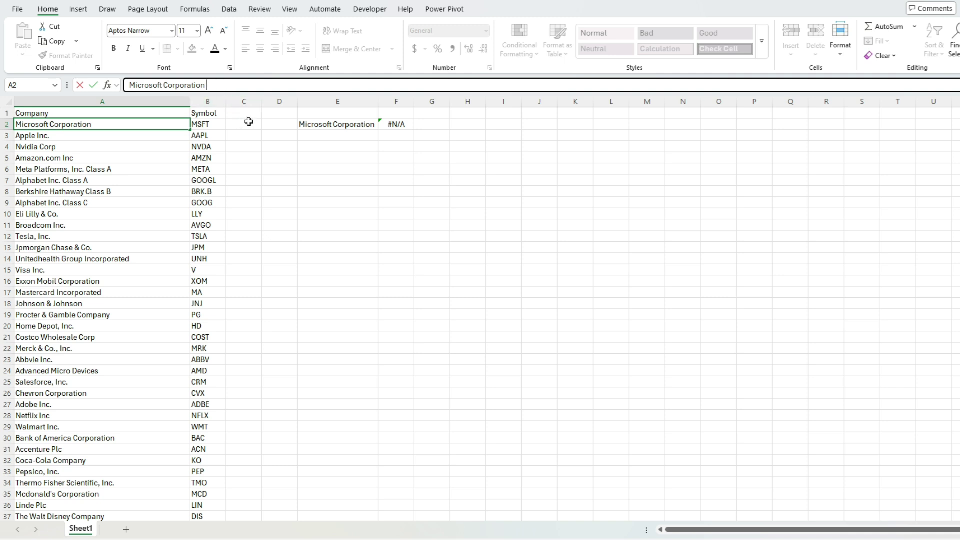
{"action": "key", "text": "Return"}
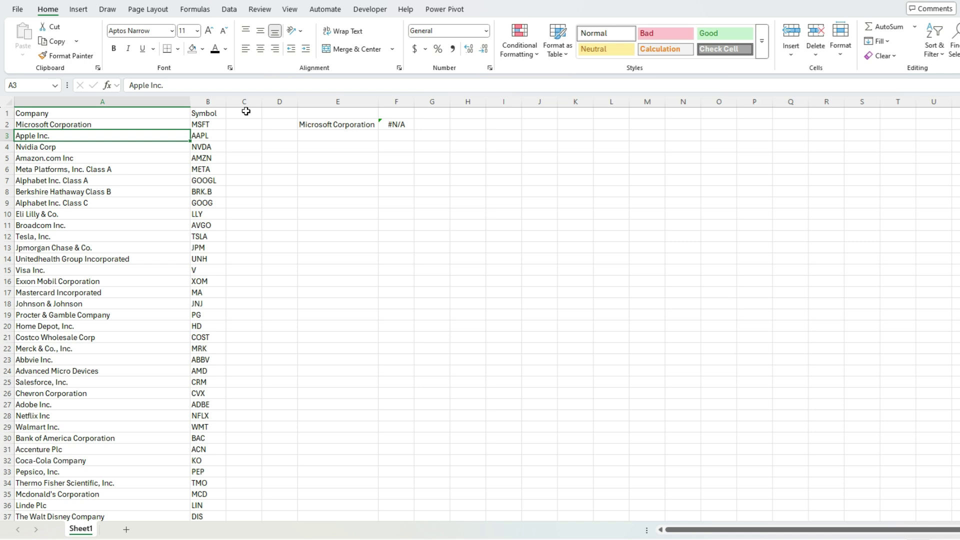
Add the heading 'Last Character' in C1.
{"action": "left_click", "coordinate": [246, 111]}
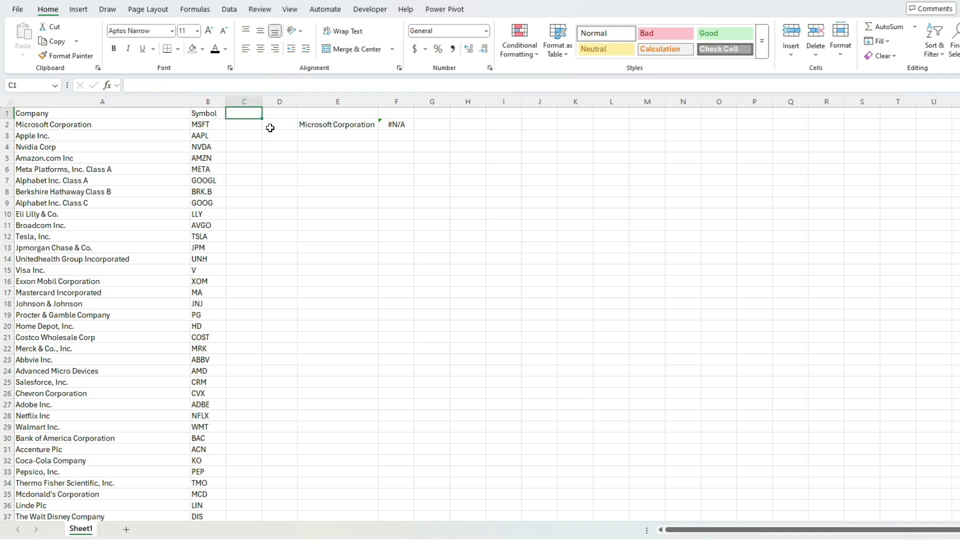
{"action": "type", "text": "Last Char"}
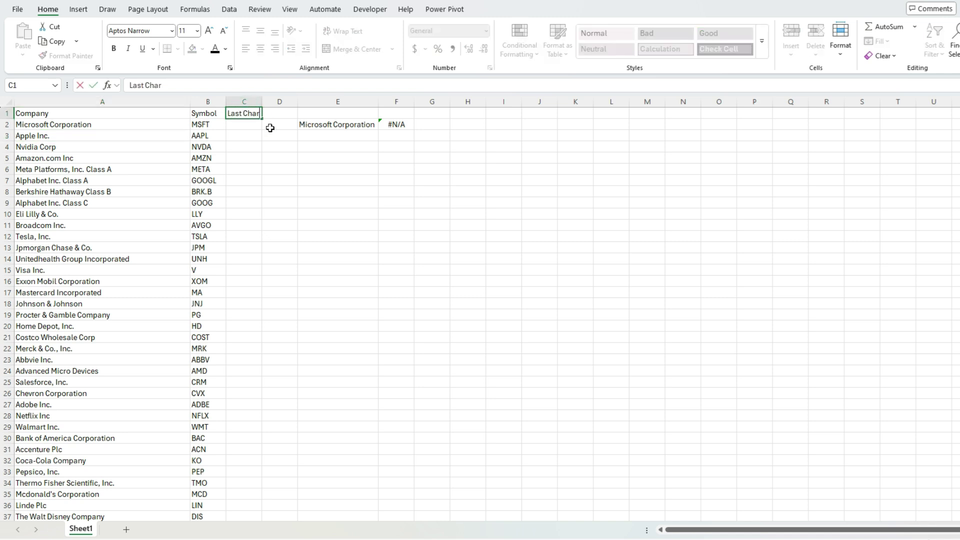
{"action": "type", "text": "acter"}
{"action": "key", "text": "Return"}
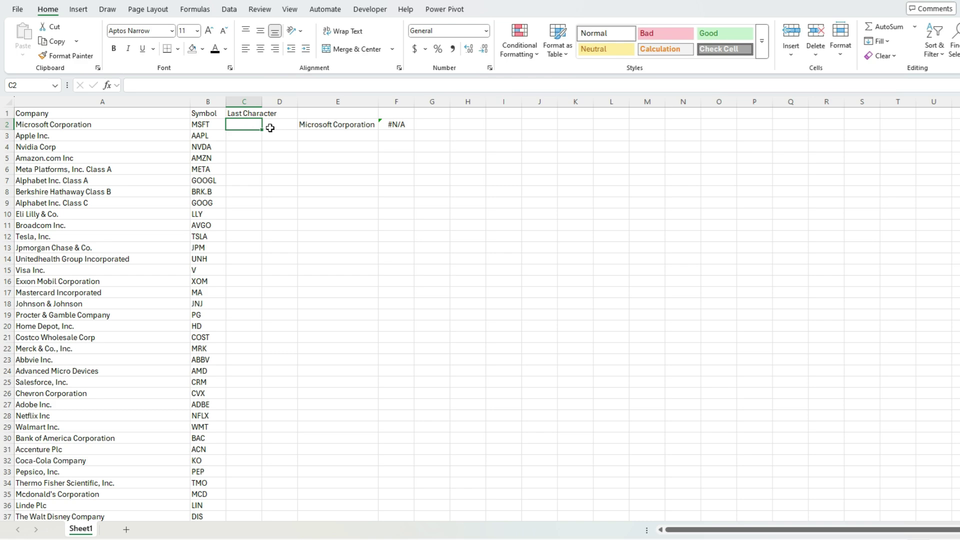
Enter =RIGHT(A2) in C2 to return A2's final character.
{"action": "type", "text": "=right("}
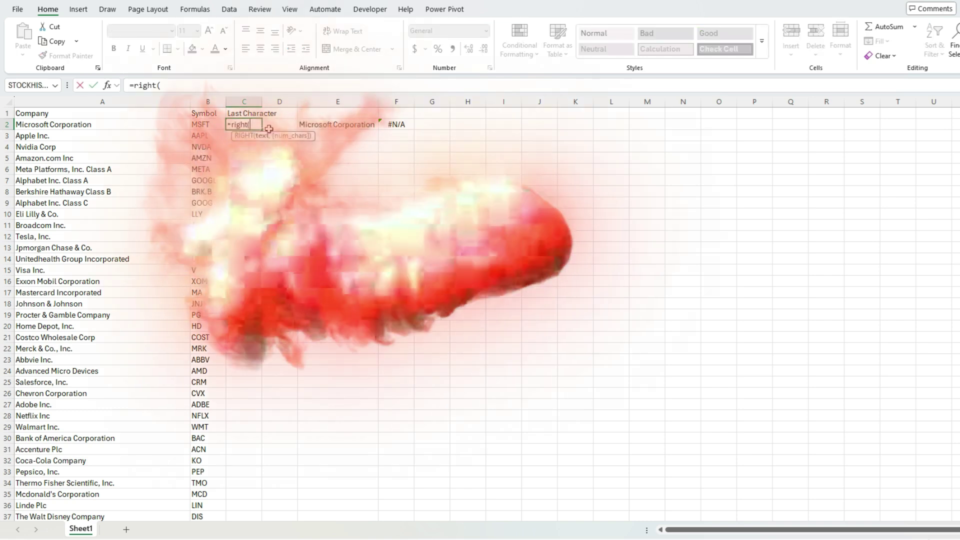
{"action": "left_click", "coordinate": [153, 125]}
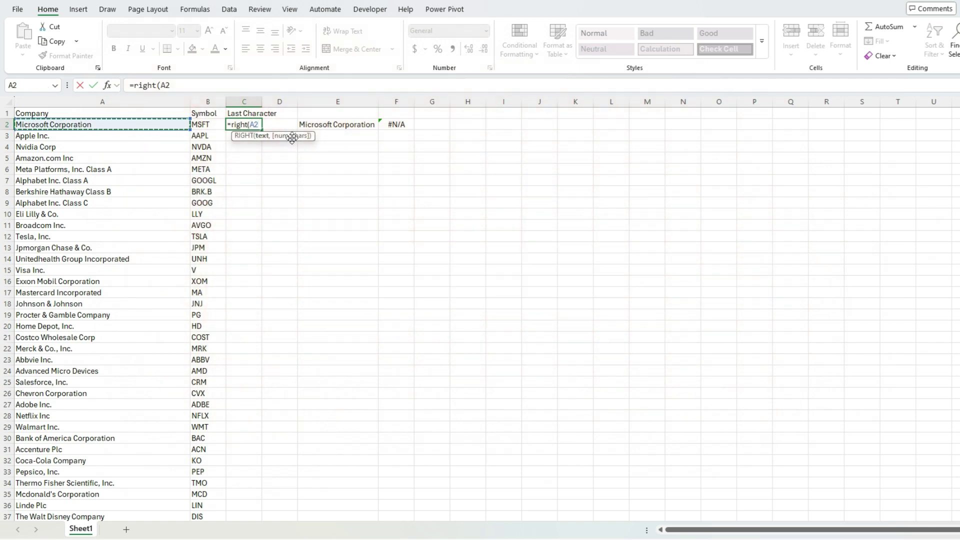
{"action": "type", "text": ")"}
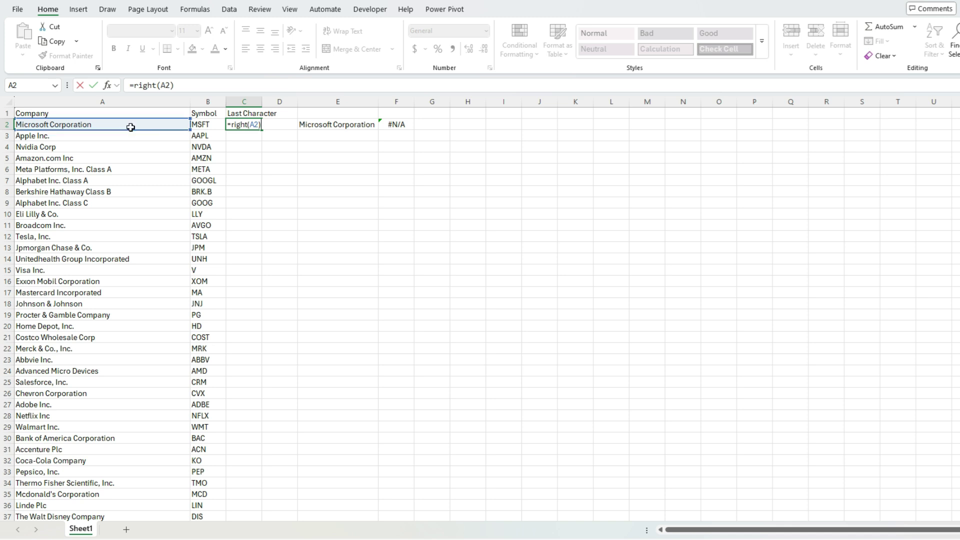
{"action": "key", "text": "ctrl+Return"}
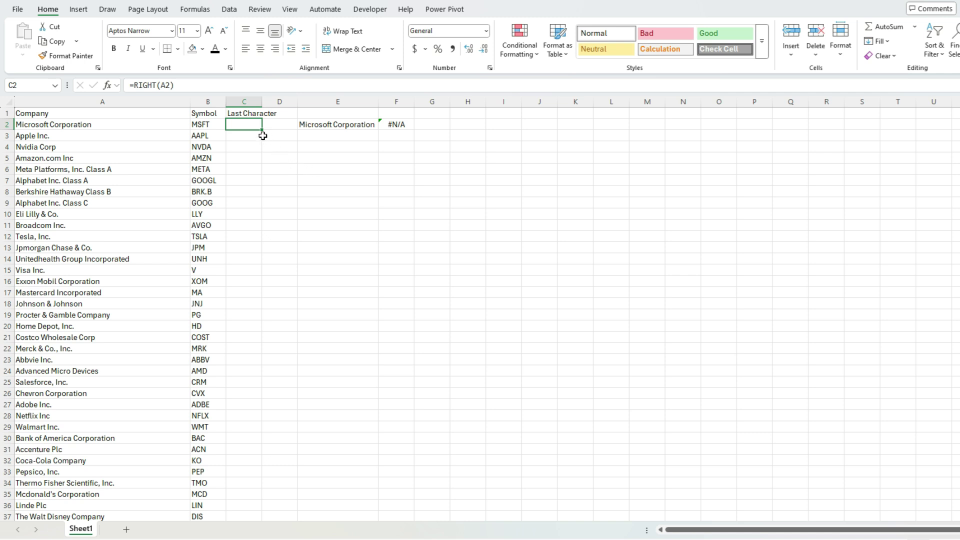
Fill =RIGHT down column C and spot-check C6, C9, C10, C13, C17, C21.
{"action": "double_click", "coordinate": [263, 130]}
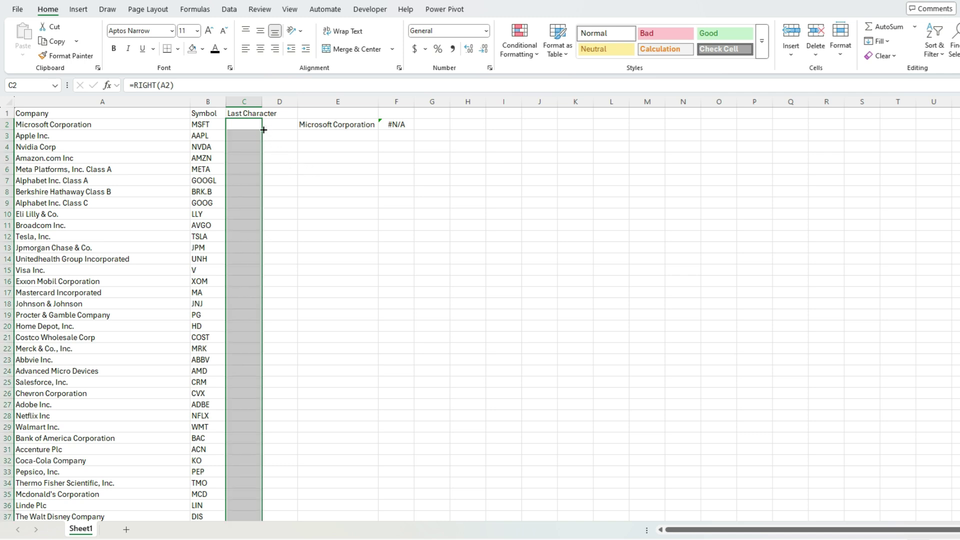
{"action": "left_click", "coordinate": [238, 170]}
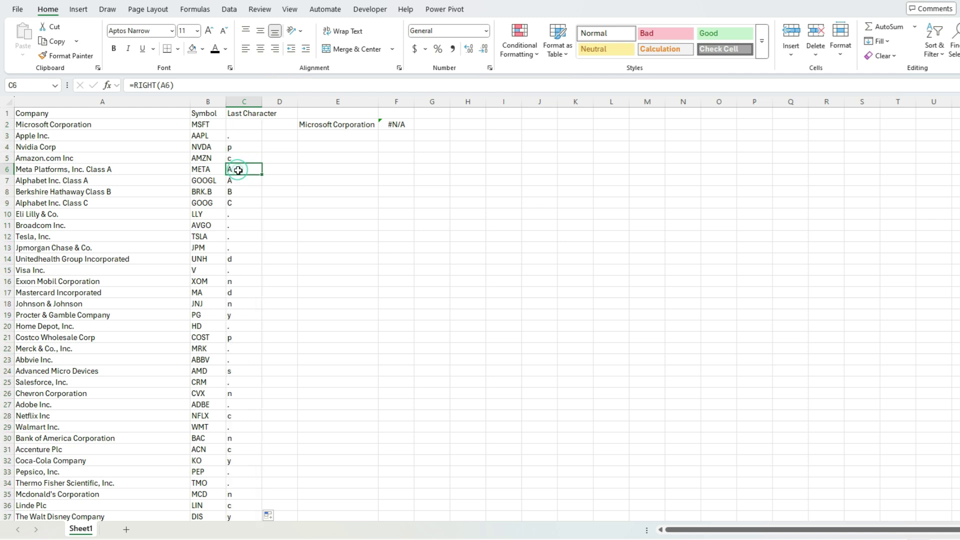
{"action": "left_click", "coordinate": [139, 169]}
{"action": "left_click", "coordinate": [245, 167]}
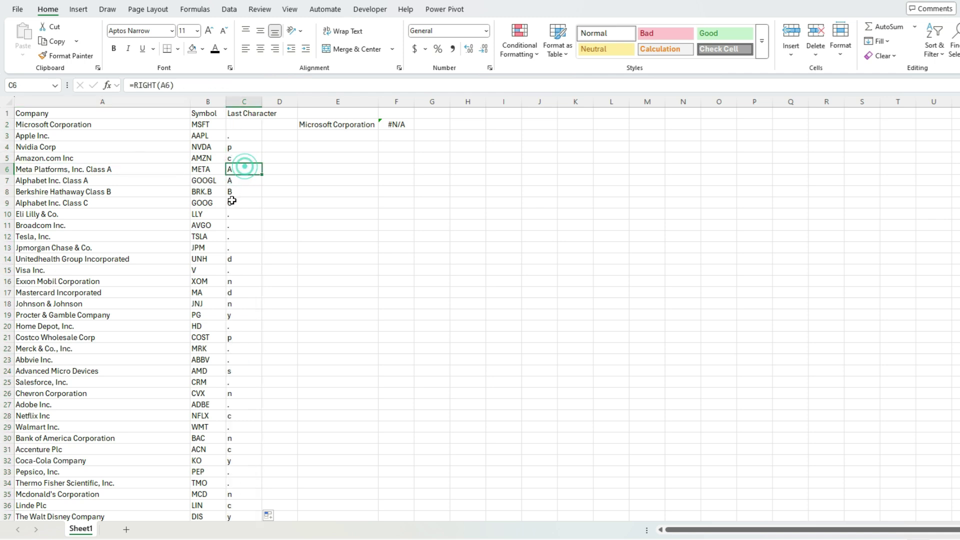
{"action": "left_click", "coordinate": [233, 201]}
{"action": "left_click", "coordinate": [238, 213]}
{"action": "left_click", "coordinate": [242, 248]}
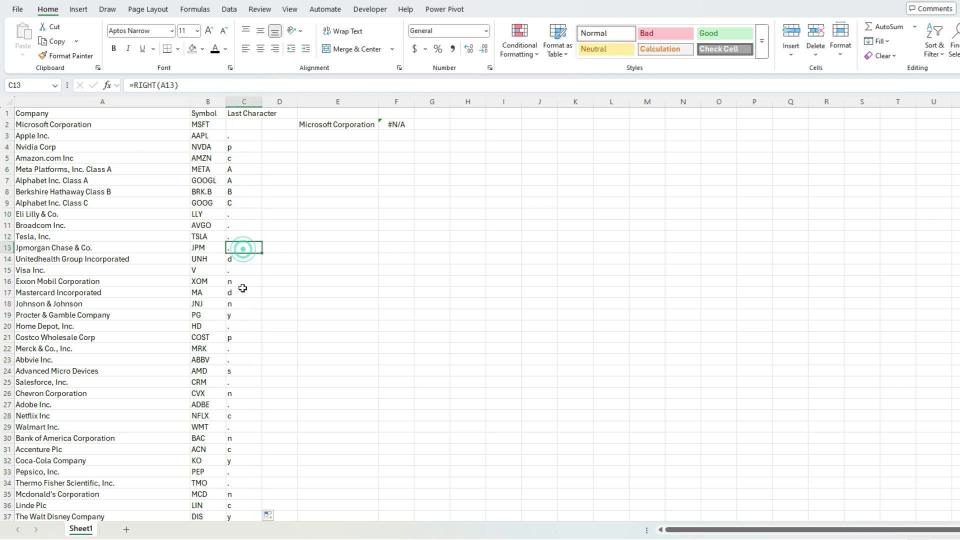
{"action": "left_click", "coordinate": [242, 291]}
{"action": "left_click", "coordinate": [241, 337]}
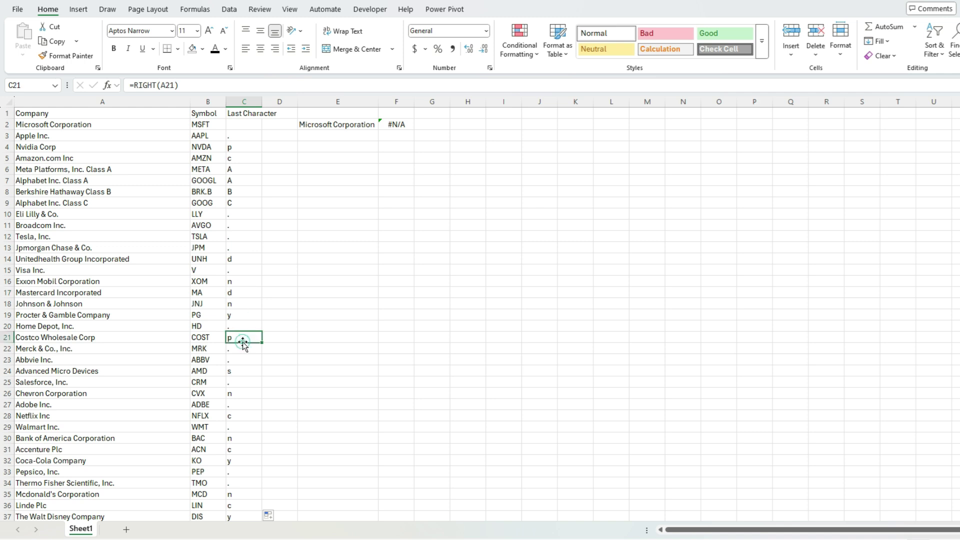
{"action": "left_click", "coordinate": [244, 124]}
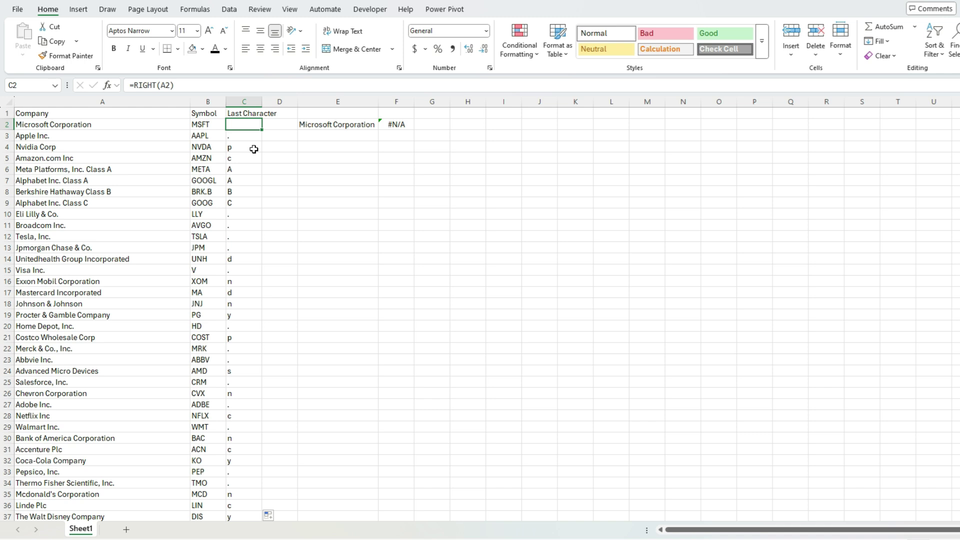
Change C2 to =IF(RIGHT(A2)=" ","Y","") so it shows Y for a trailing space.
{"action": "left_click", "coordinate": [132, 85]}
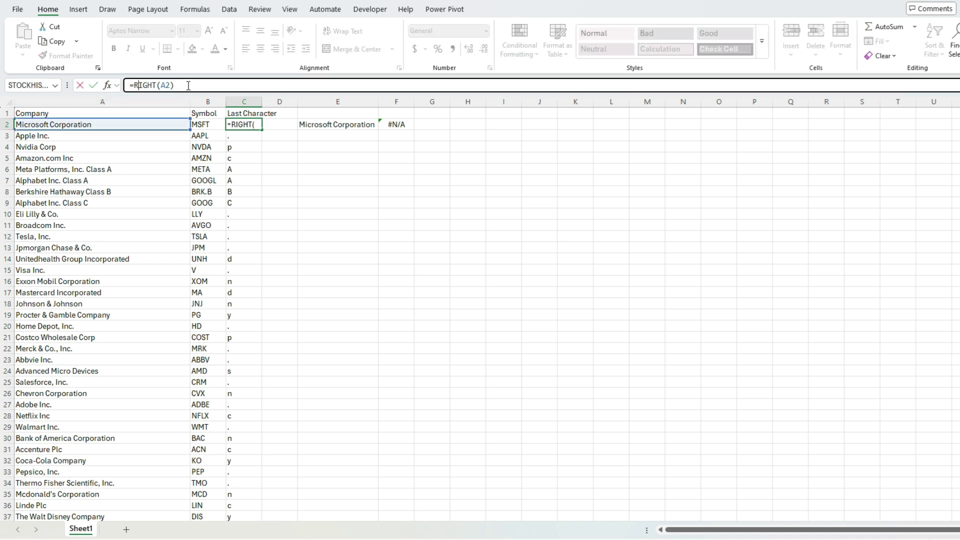
{"action": "type", "text": "IF("}
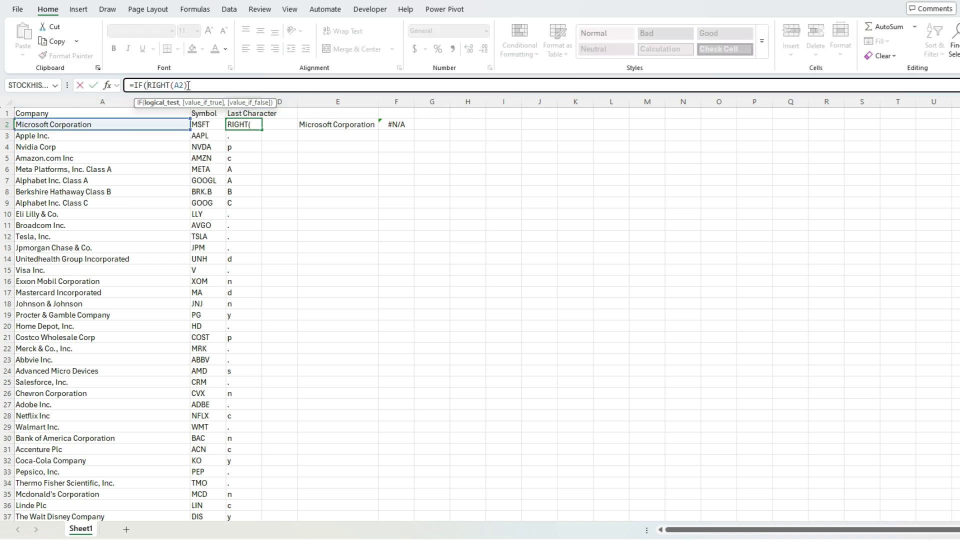
{"action": "left_click", "coordinate": [192, 84]}
{"action": "type", "text": "=\" \","}
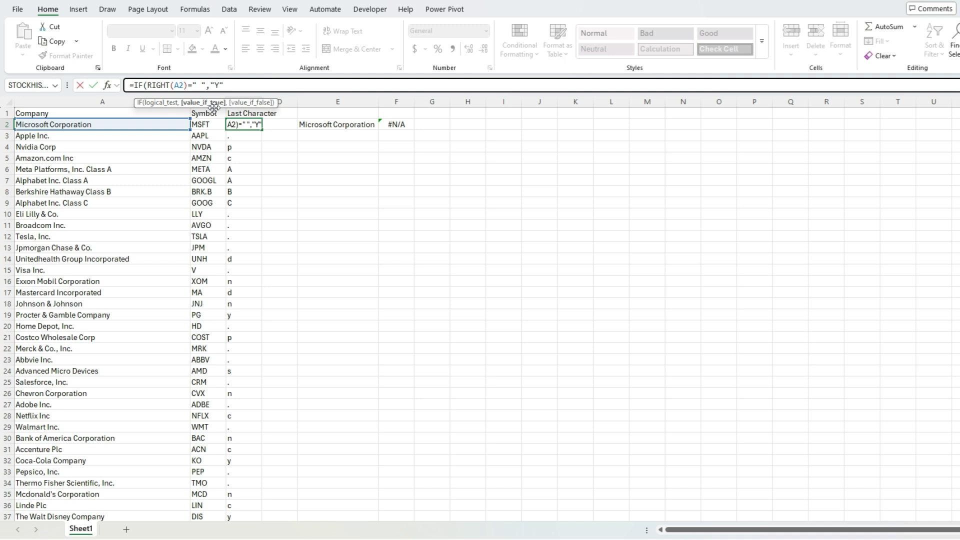
{"action": "type", "text": "\"Y\","}
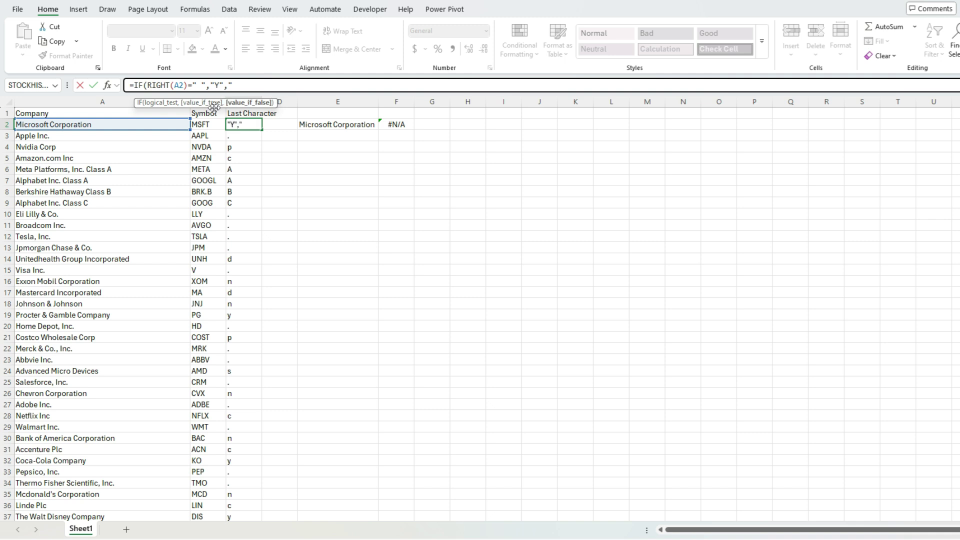
{"action": "type", "text": "\"\")"}
{"action": "key", "text": "Return"}
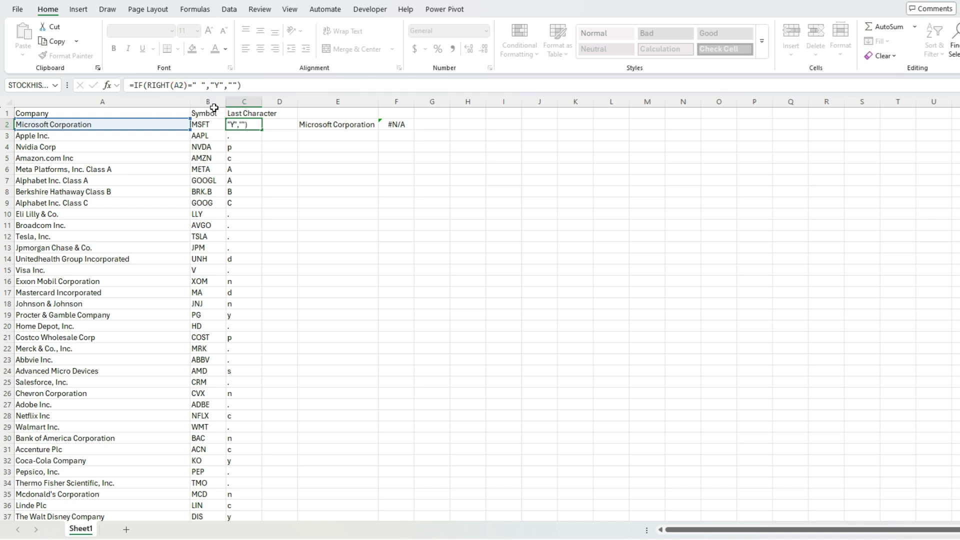
{"action": "key", "text": "Up"}
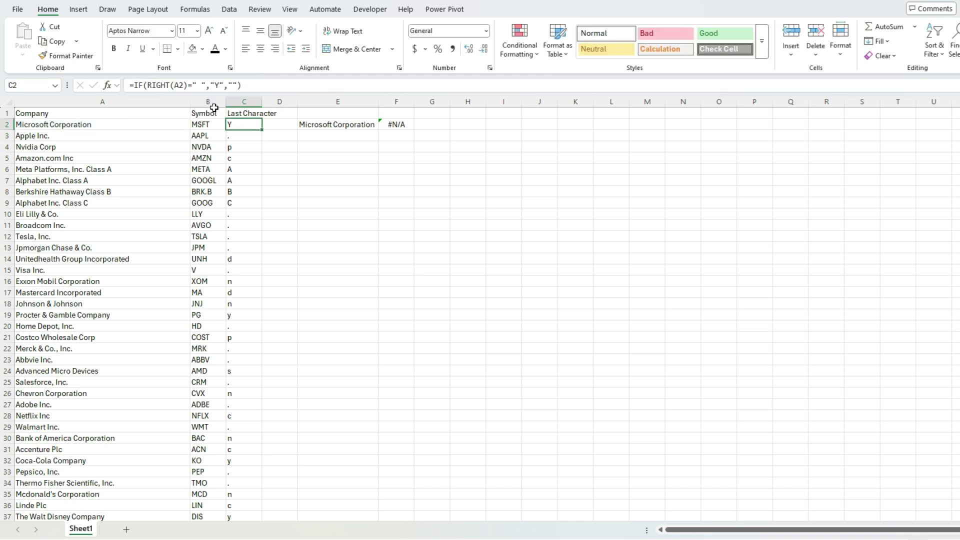
Fill the IF trailing-space check from C2 down column C.
{"action": "double_click", "coordinate": [264, 128]}
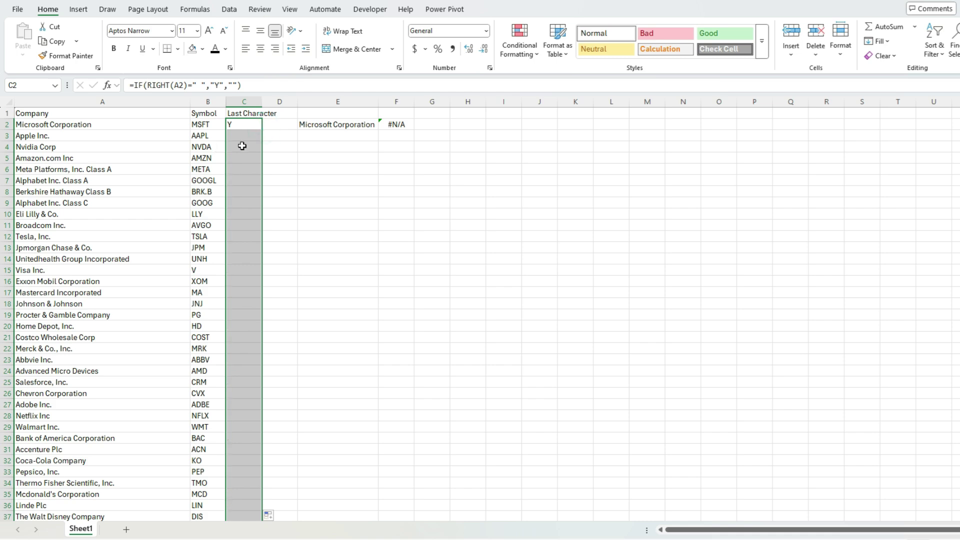
{"action": "left_click", "coordinate": [248, 134]}
{"action": "scroll", "coordinate": [246, 221], "scroll_direction": "down", "scroll_amount": 8}
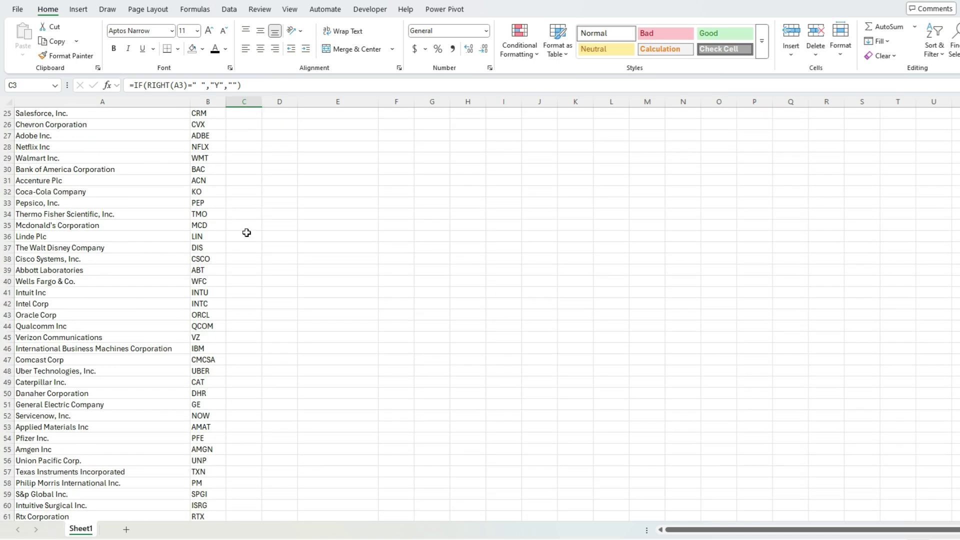
{"action": "scroll", "coordinate": [243, 235], "scroll_direction": "up", "scroll_amount": 7}
{"action": "scroll", "coordinate": [242, 238], "scroll_direction": "up", "scroll_amount": 1}
{"action": "left_click", "coordinate": [245, 125]}
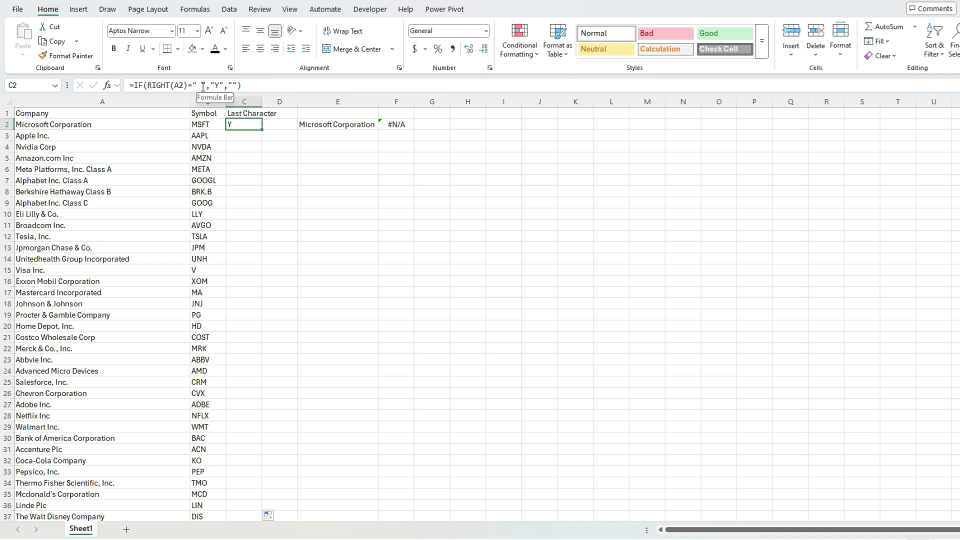
Add a trailing space to Amazon.com Inc (A5) and Broadcom Inc. (A11) so they show Y.
{"action": "left_click", "coordinate": [145, 156]}
{"action": "left_click", "coordinate": [214, 85]}
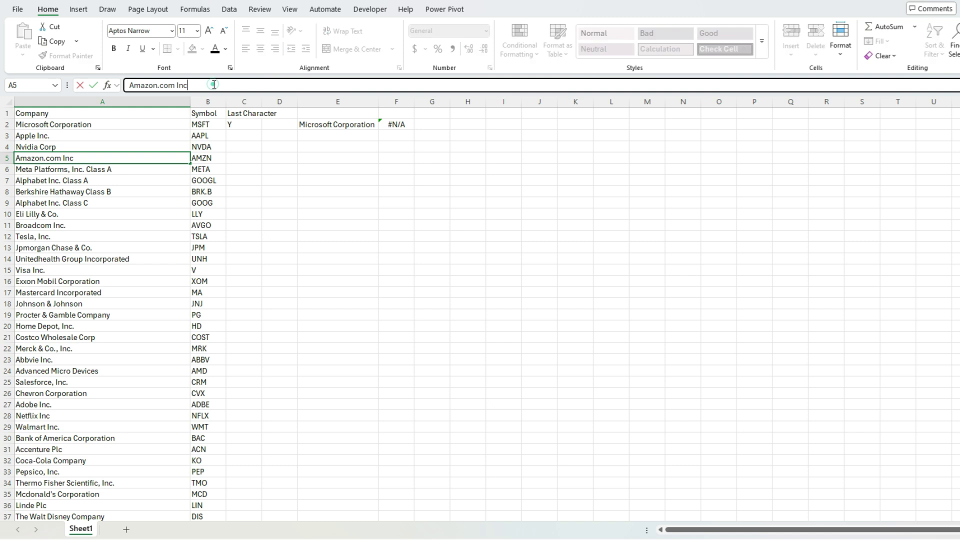
{"action": "key", "text": "Return"}
{"action": "left_click", "coordinate": [129, 221]}
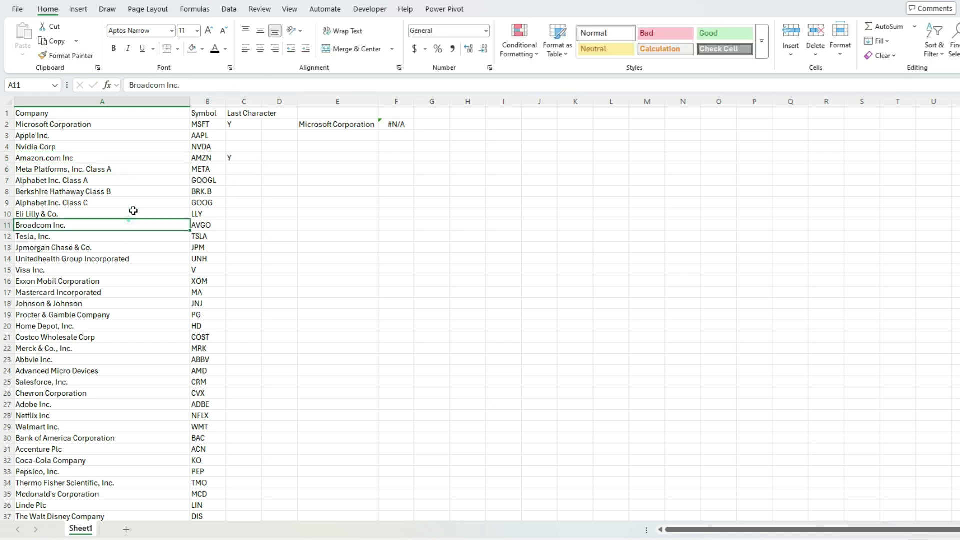
{"action": "left_click", "coordinate": [199, 85]}
{"action": "key", "text": "Return"}
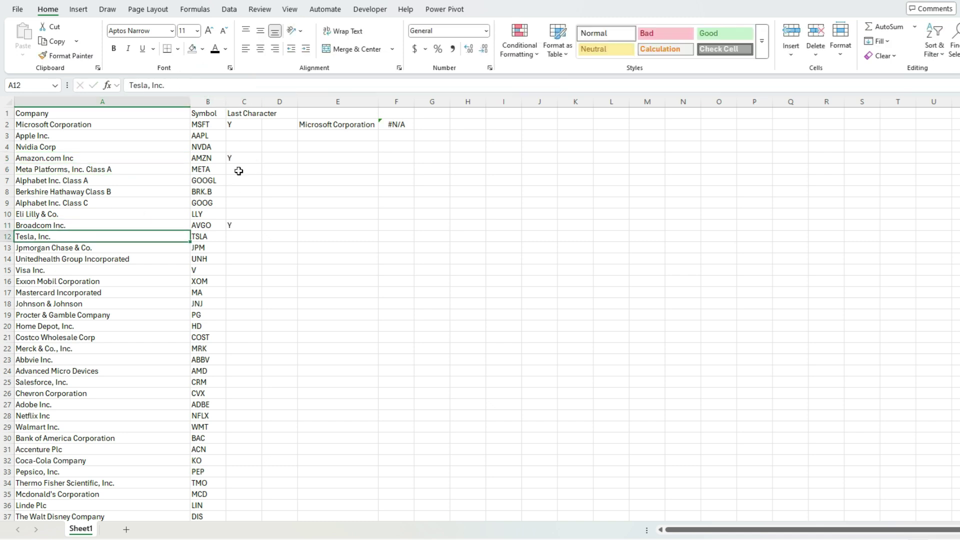
{"action": "left_click", "coordinate": [243, 159]}
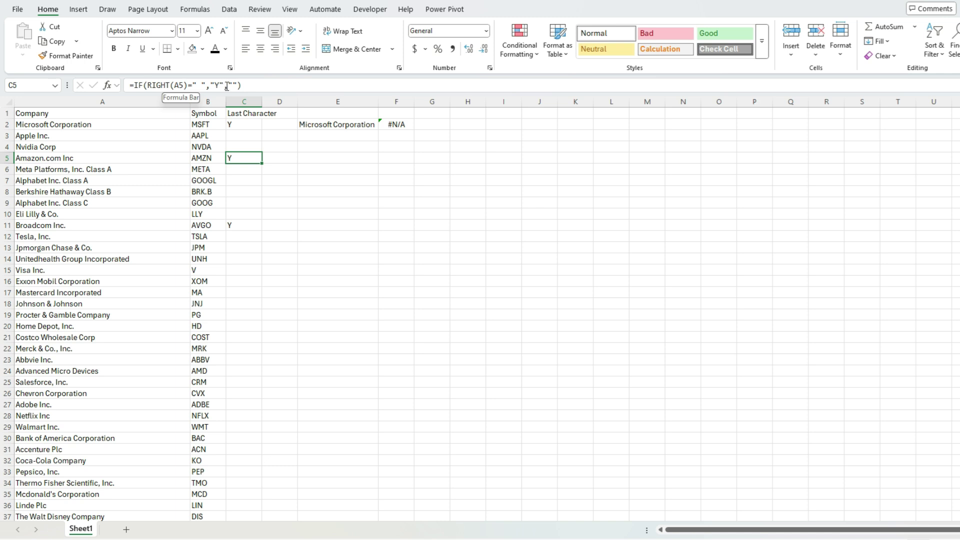
Replace the C1 heading with 'Contains Blank Space' and autofit column C.
{"action": "double_click", "coordinate": [232, 114]}
{"action": "key", "text": "ctrl+a"}
{"action": "type", "text": "Contain"}
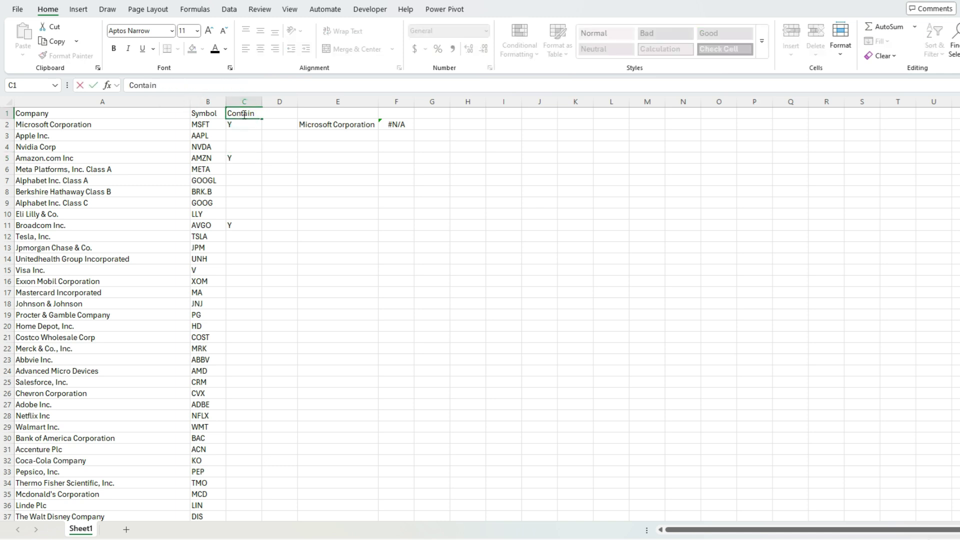
{"action": "type", "text": "s Blank Space"}
{"action": "key", "text": "Return"}
{"action": "double_click", "coordinate": [261, 100]}
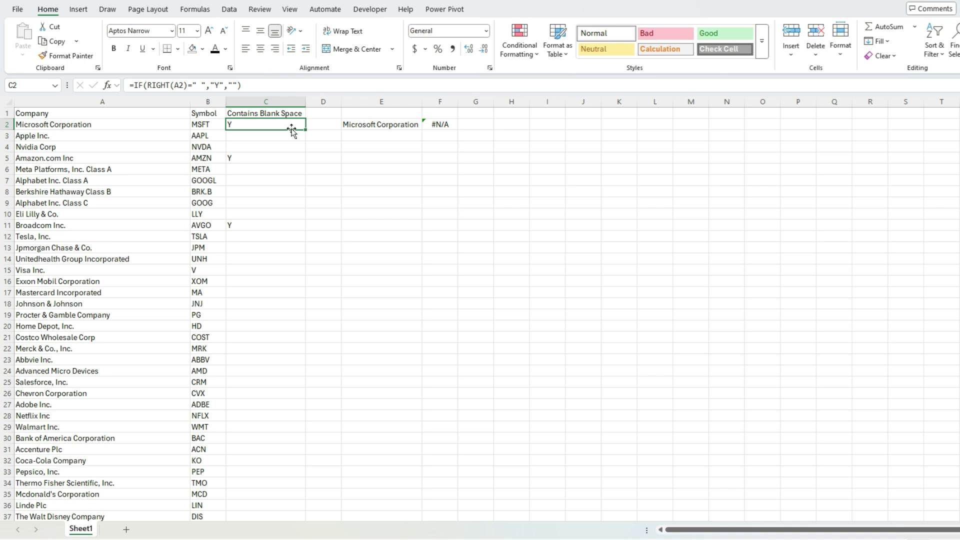
{"action": "left_click", "coordinate": [369, 127]}
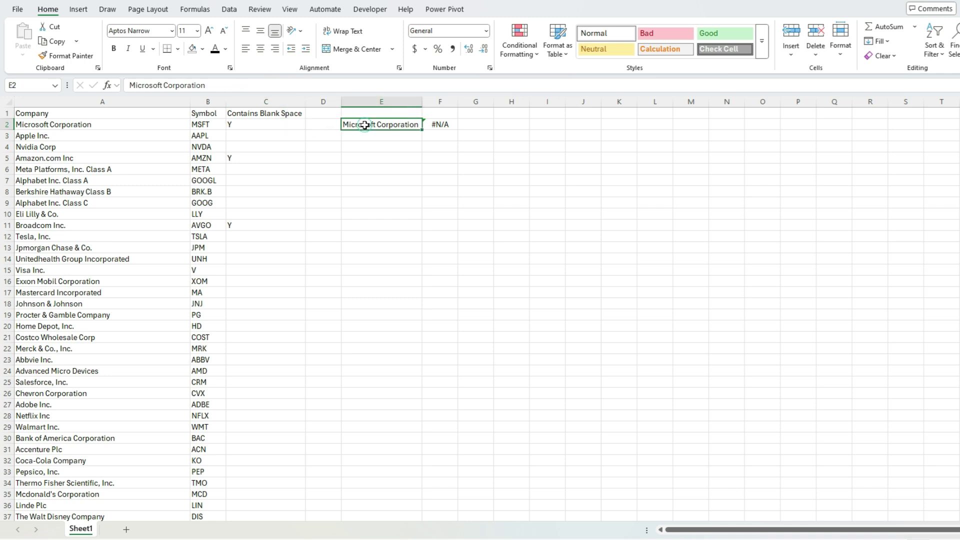
{"action": "left_click", "coordinate": [104, 122]}
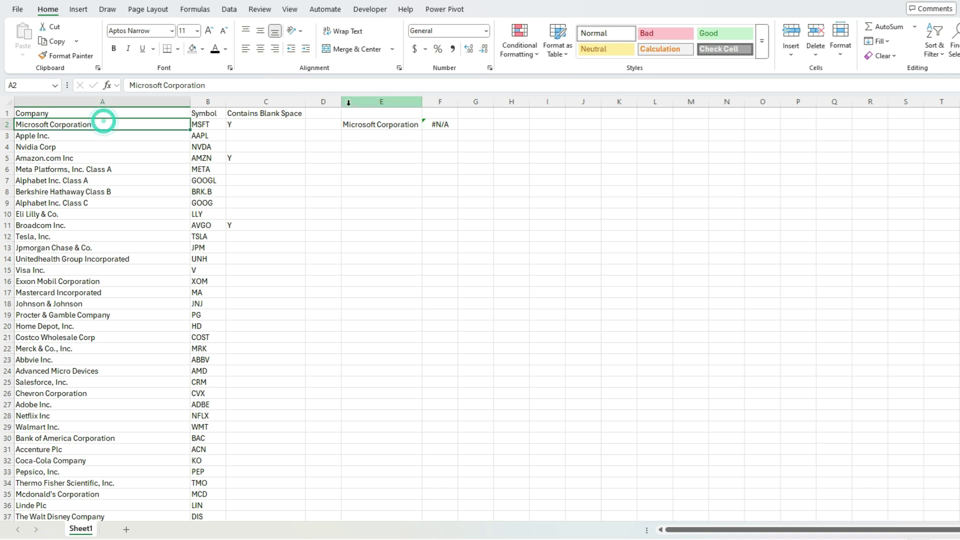
{"action": "left_click", "coordinate": [377, 124]}
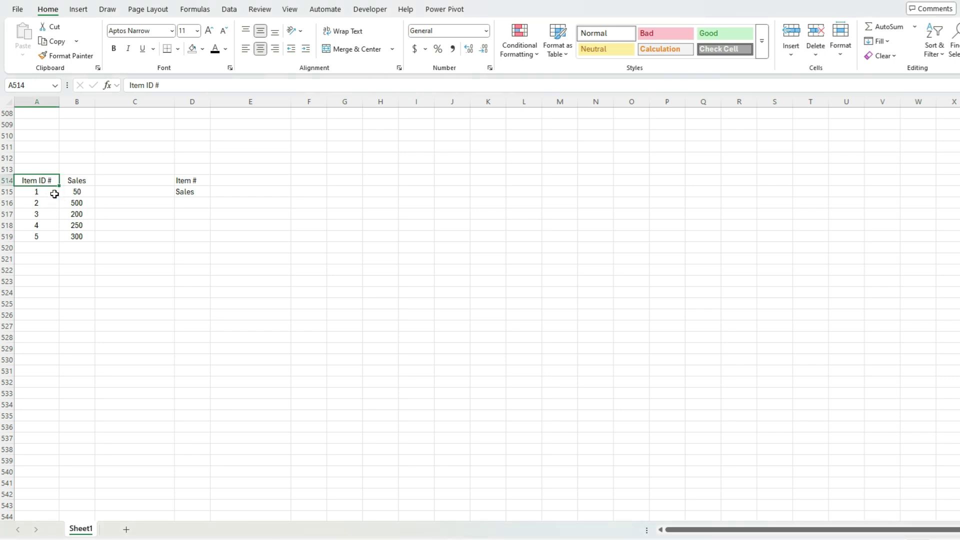
Re-enter Item IDs 1–5 in A515:A519 as text, each with a leading apostrophe.
{"action": "left_click", "coordinate": [54, 194]}
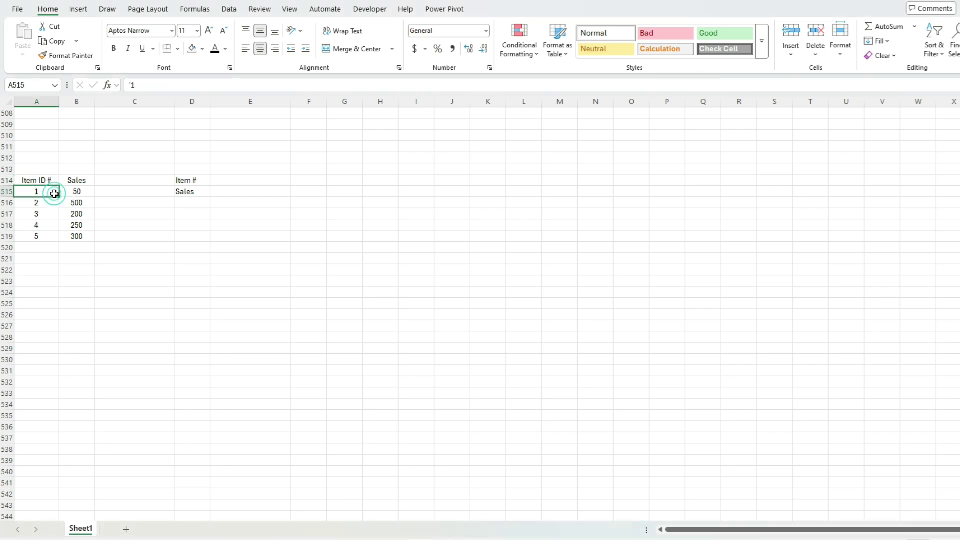
{"action": "left_click", "coordinate": [140, 86]}
{"action": "key", "text": "Return"}
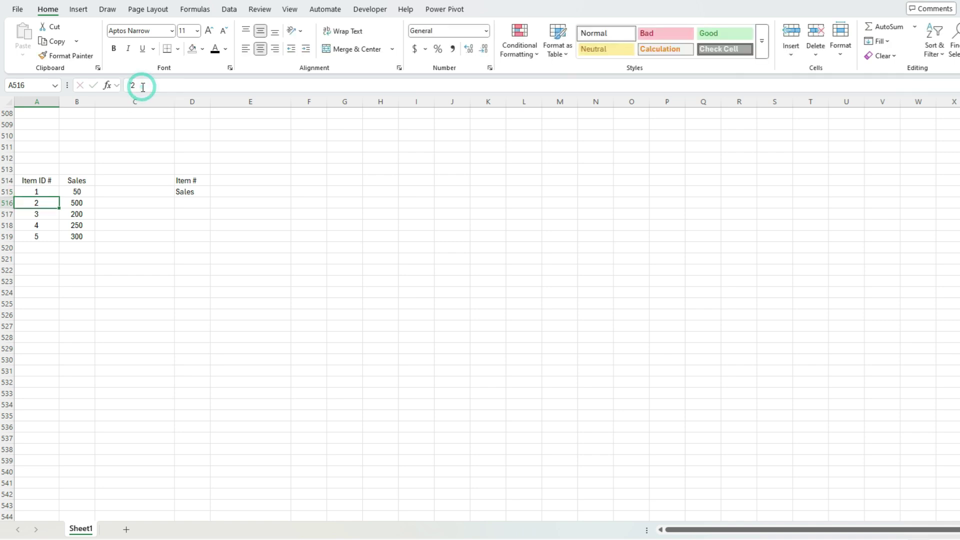
{"action": "left_click", "coordinate": [143, 87]}
{"action": "type", "text": "'"}
{"action": "key", "text": "Return"}
{"action": "left_click", "coordinate": [143, 87]}
{"action": "type", "text": "'"}
{"action": "key", "text": "Return"}
{"action": "left_click", "coordinate": [142, 88]}
{"action": "type", "text": "'"}
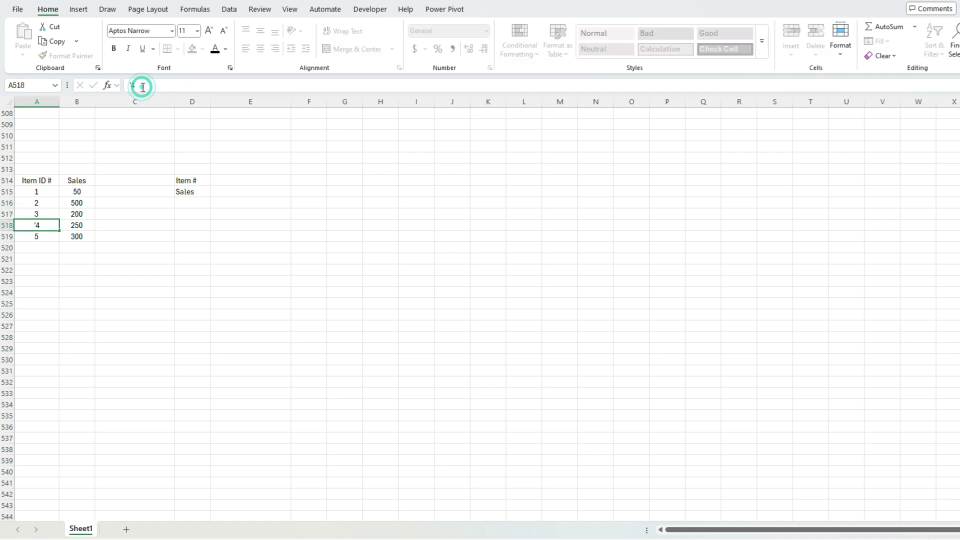
{"action": "key", "text": "Return"}
{"action": "left_click", "coordinate": [143, 88]}
{"action": "type", "text": "'"}
{"action": "key", "text": "Return"}
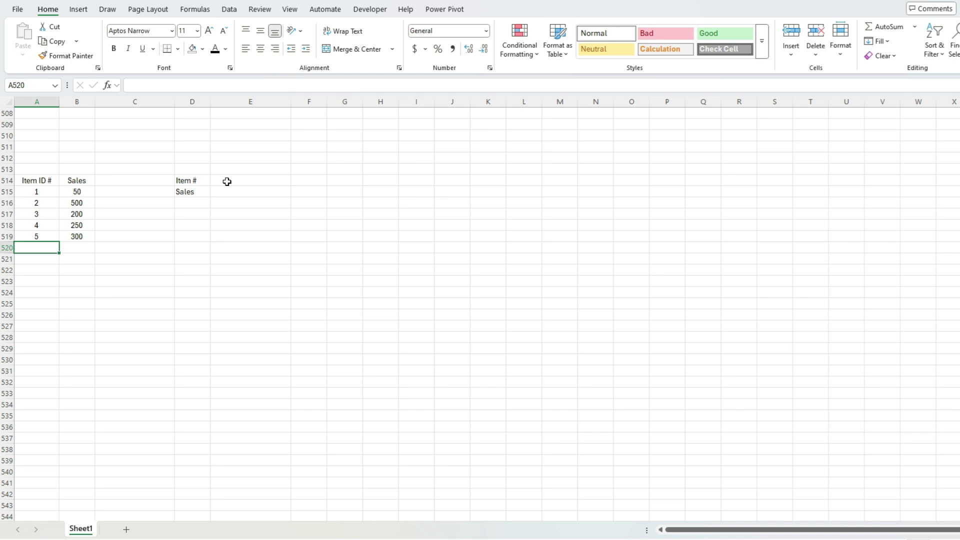
Enter Item # 1 in E514.
{"action": "left_click", "coordinate": [253, 182]}
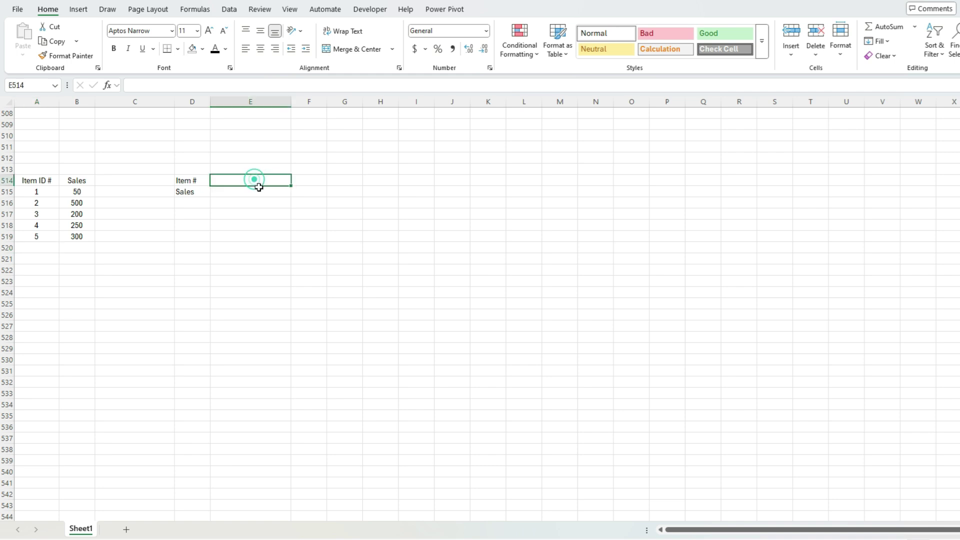
{"action": "type", "text": "1"}
{"action": "left_click", "coordinate": [261, 193]}
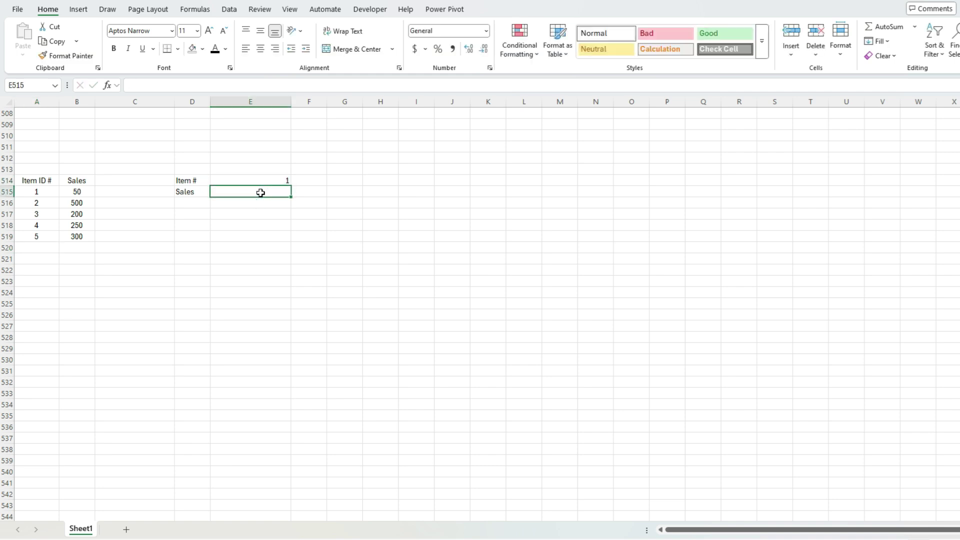
In E515 enter =VLOOKUP(E514,A514:B519,2,FALSE), which returns #N/A.
{"action": "type", "text": "=vl"}
{"action": "key", "text": "Tab"}
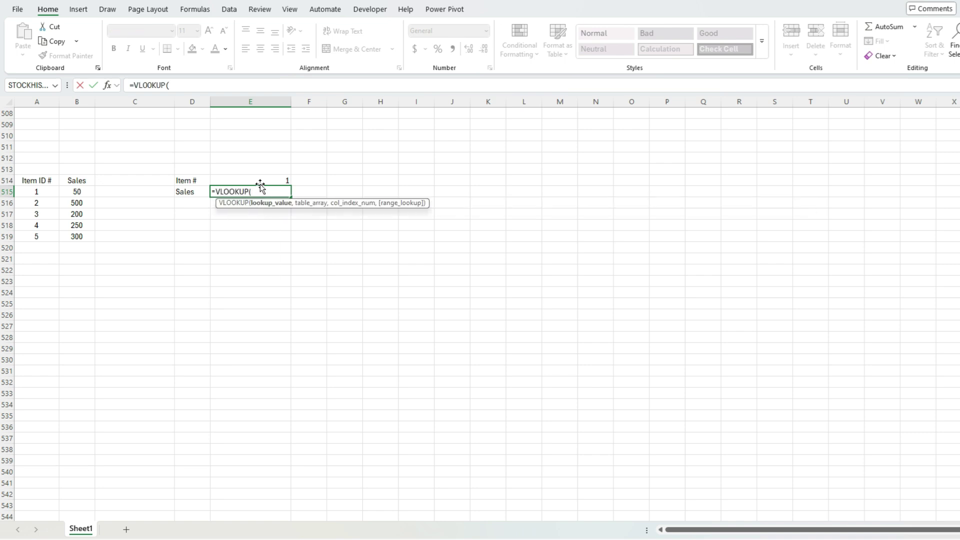
{"action": "left_click", "coordinate": [261, 181]}
{"action": "type", "text": ","}
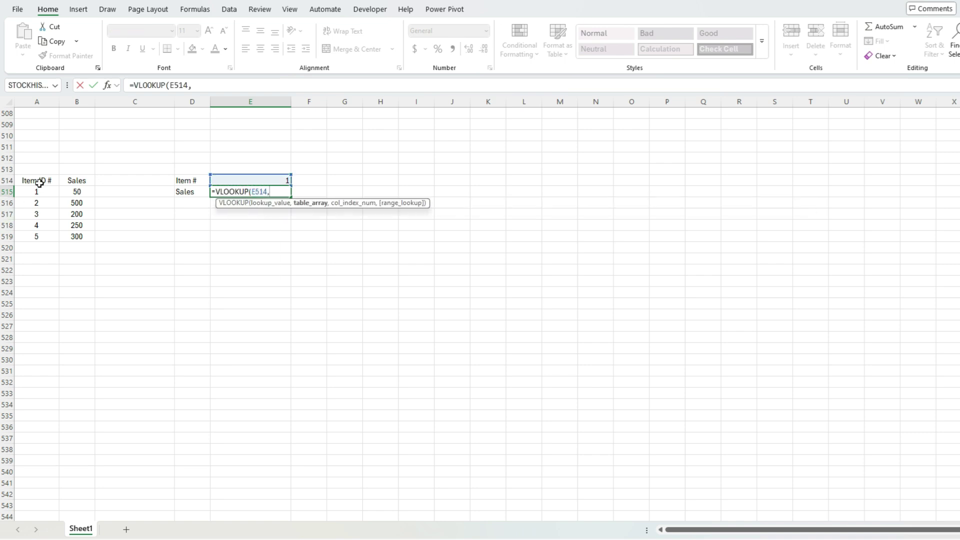
{"action": "left_click_drag", "start_coordinate": [40, 182], "coordinate": [60, 237]}
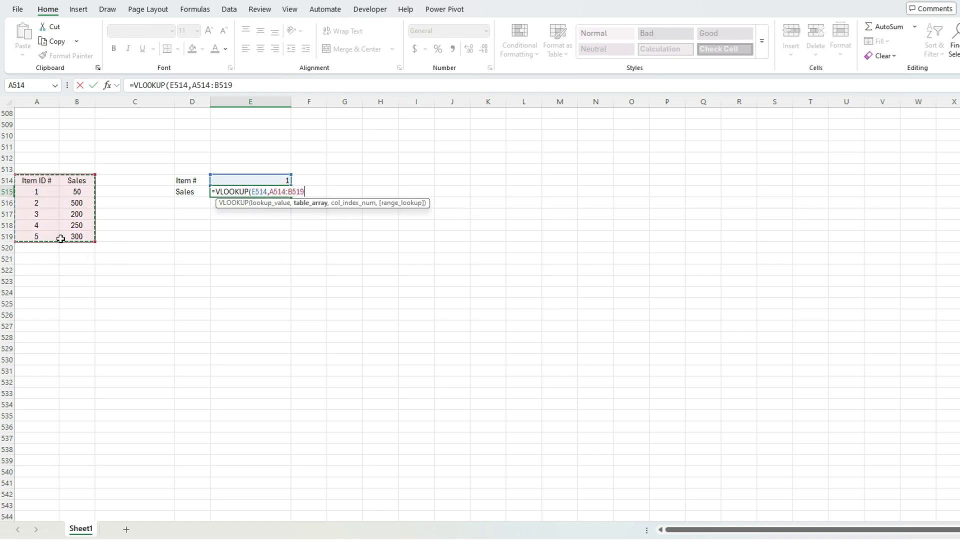
{"action": "type", "text": ",2,f"}
{"action": "type", "text": "alse"}
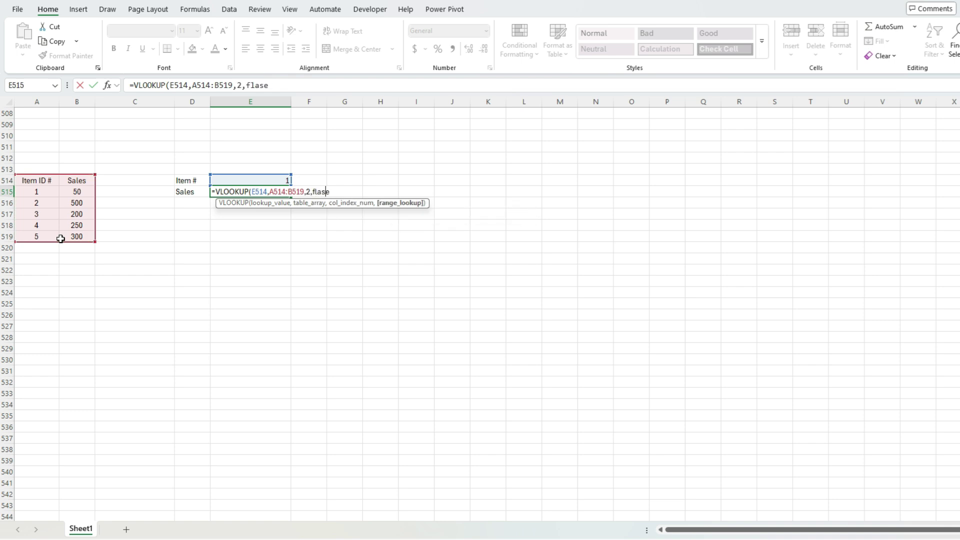
{"action": "key", "text": "BackSpace"}
{"action": "key", "text": "BackSpace"}
{"action": "key", "text": "BackSpace"}
{"action": "key", "text": "BackSpace"}
{"action": "type", "text": "alse)"}
{"action": "key", "text": "Return"}
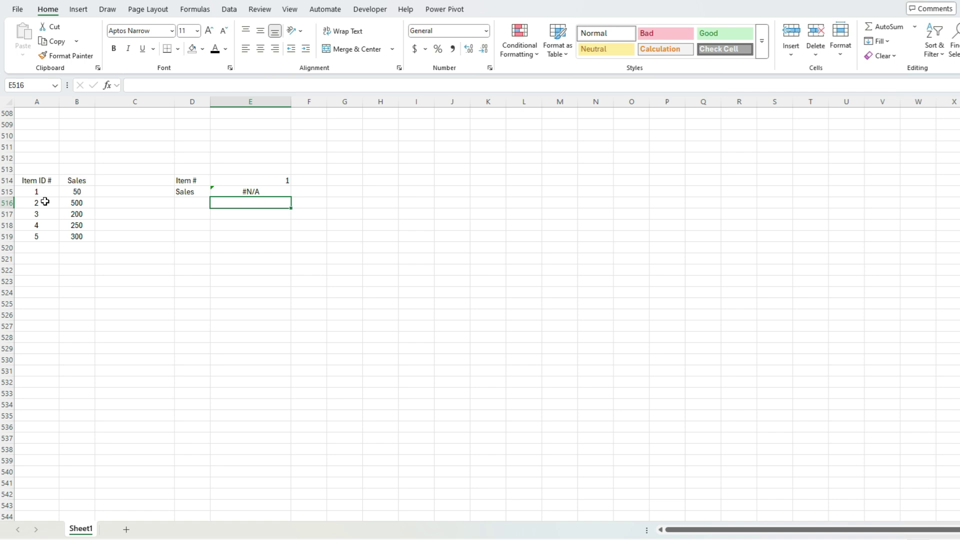
In F514 enter =E514=A515, which returns FALSE for numeric 1 versus the text ID.
{"action": "left_click", "coordinate": [262, 182]}
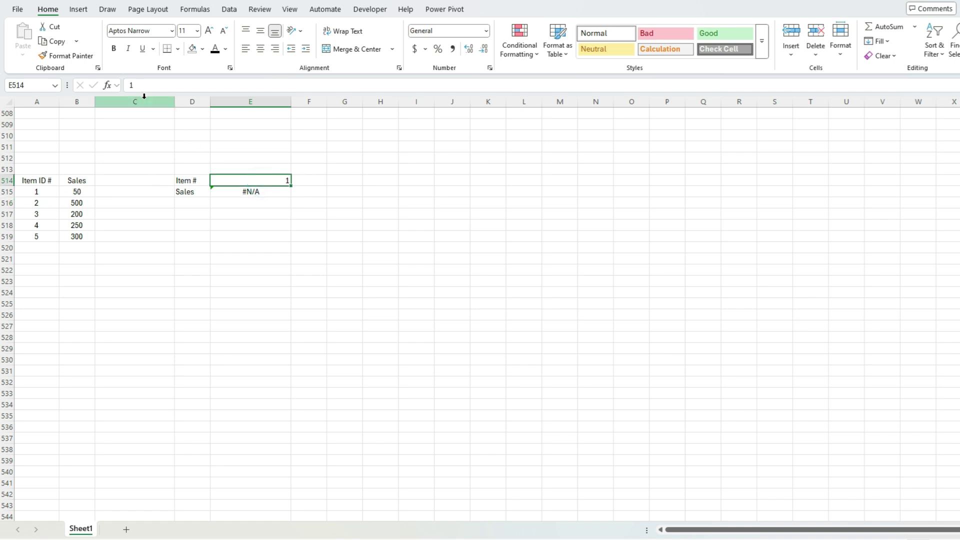
{"action": "left_click", "coordinate": [48, 190]}
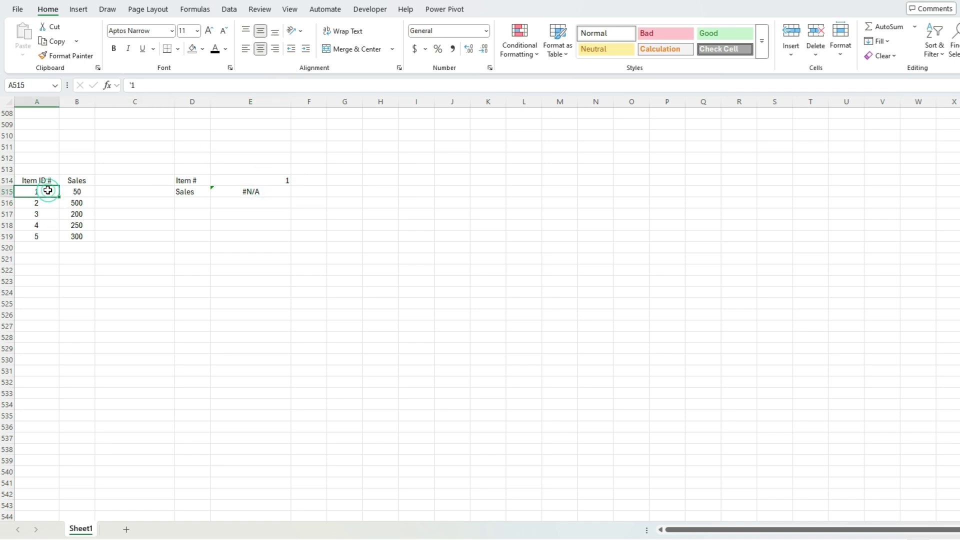
{"action": "double_click", "coordinate": [302, 180]}
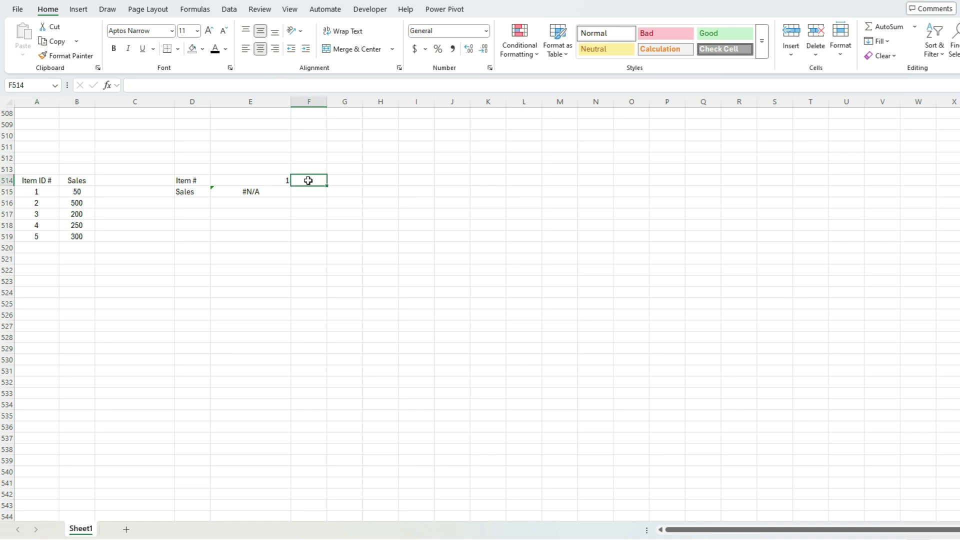
{"action": "type", "text": "="}
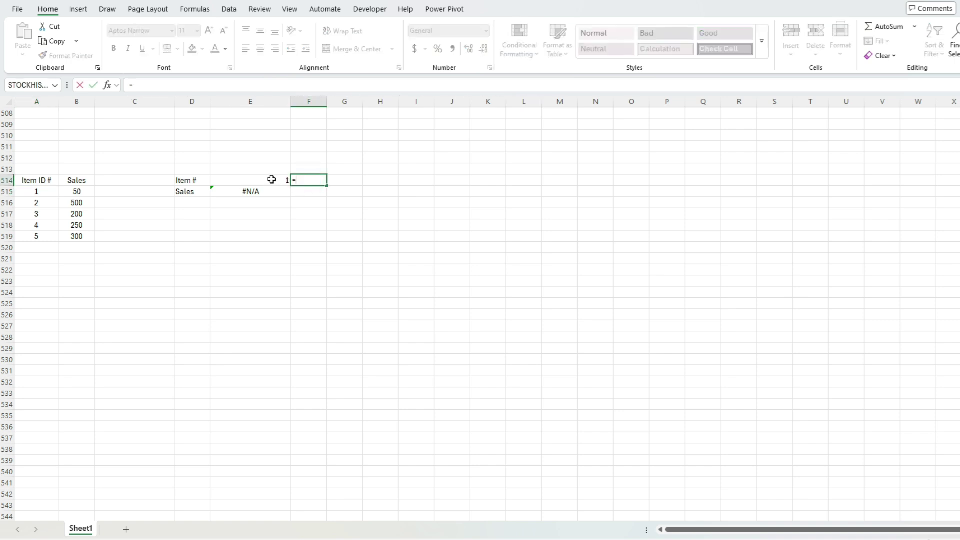
{"action": "left_click", "coordinate": [271, 179]}
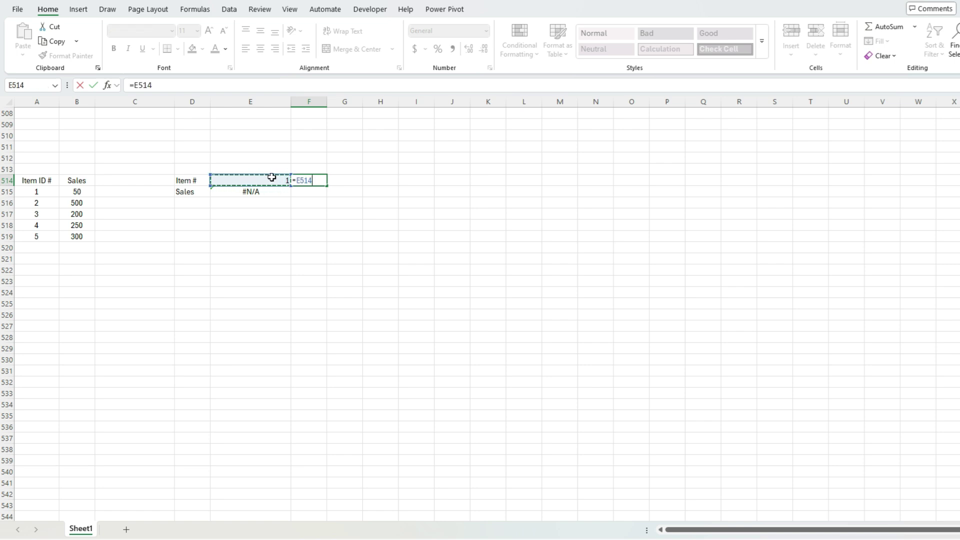
{"action": "type", "text": "="}
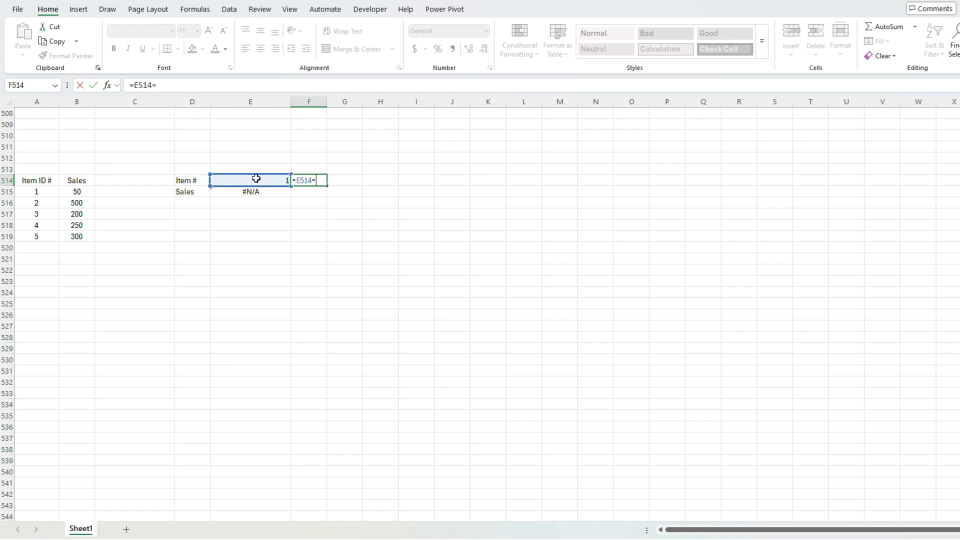
{"action": "left_click", "coordinate": [35, 192]}
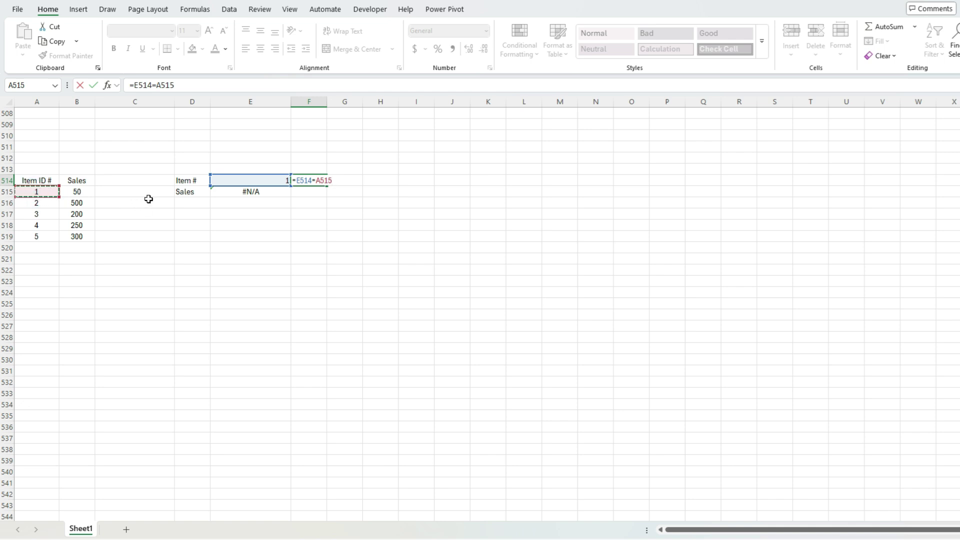
{"action": "key", "text": "ctrl+Return"}
{"action": "left_click", "coordinate": [303, 198]}
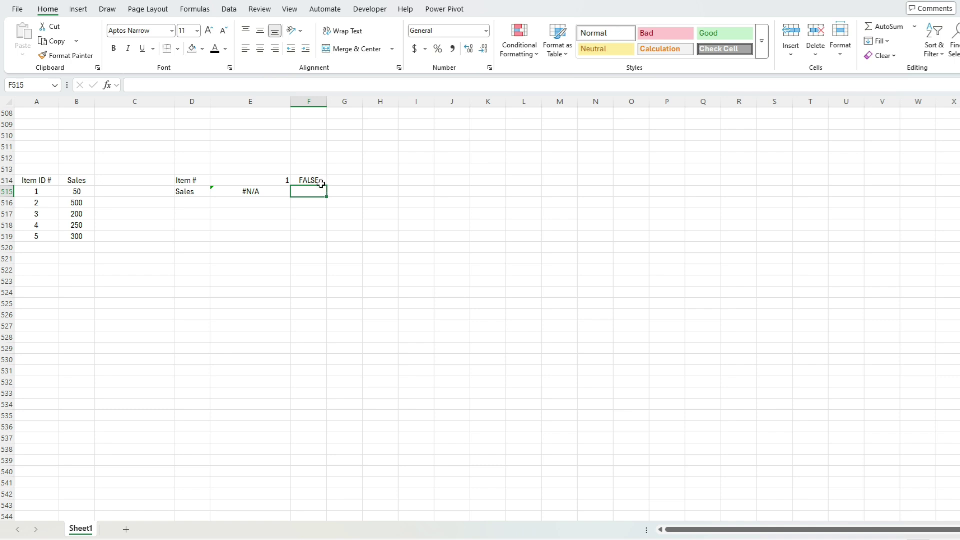
{"action": "left_click", "coordinate": [321, 183]}
Replace the F514 comparison with =TYPE(E514), which returns 1 for a number.
{"action": "key", "text": "Delete"}
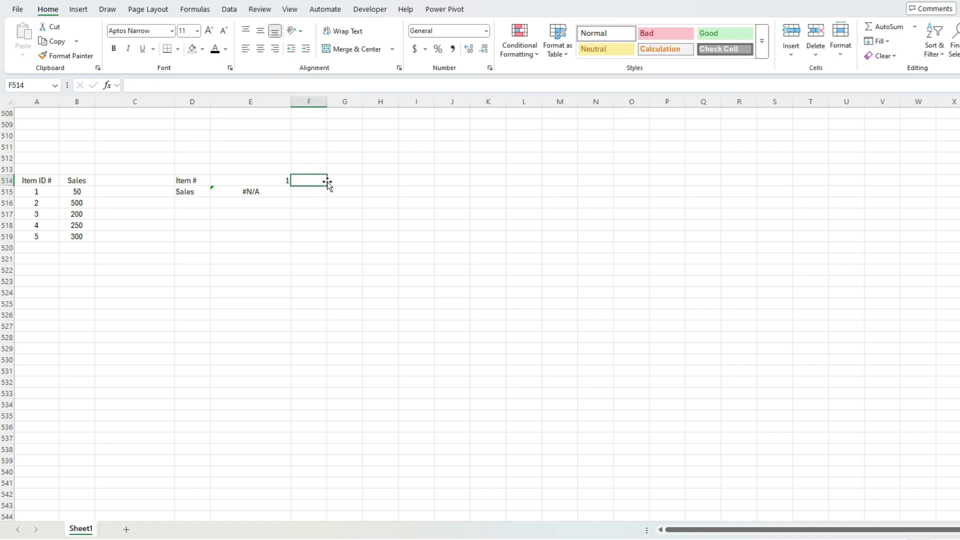
{"action": "type", "text": "=type"}
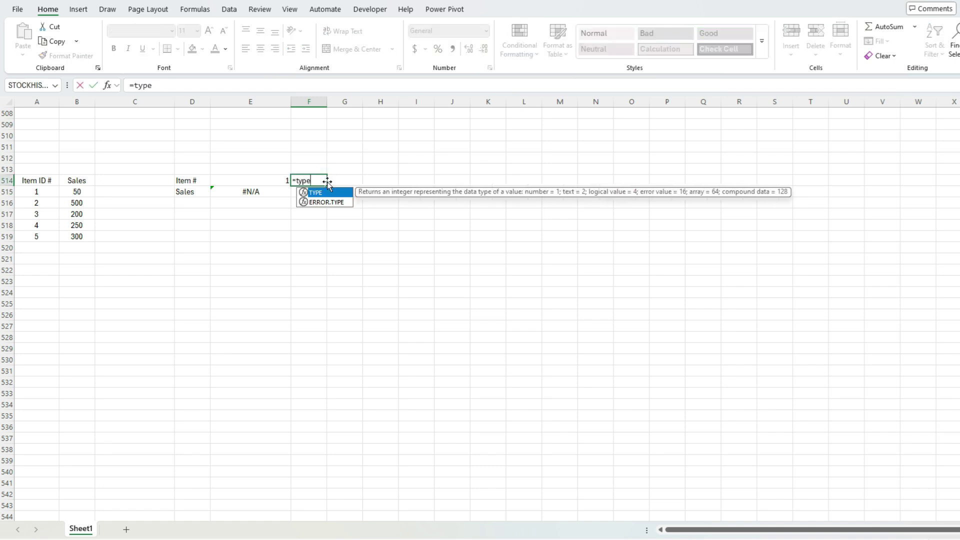
{"action": "key", "text": "Tab"}
{"action": "left_click", "coordinate": [264, 182]}
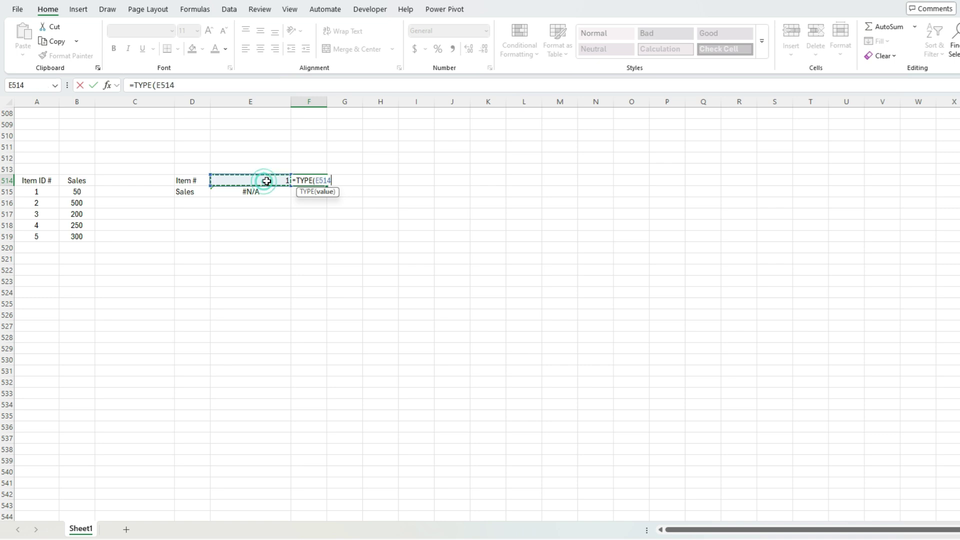
{"action": "key", "text": "Return"}
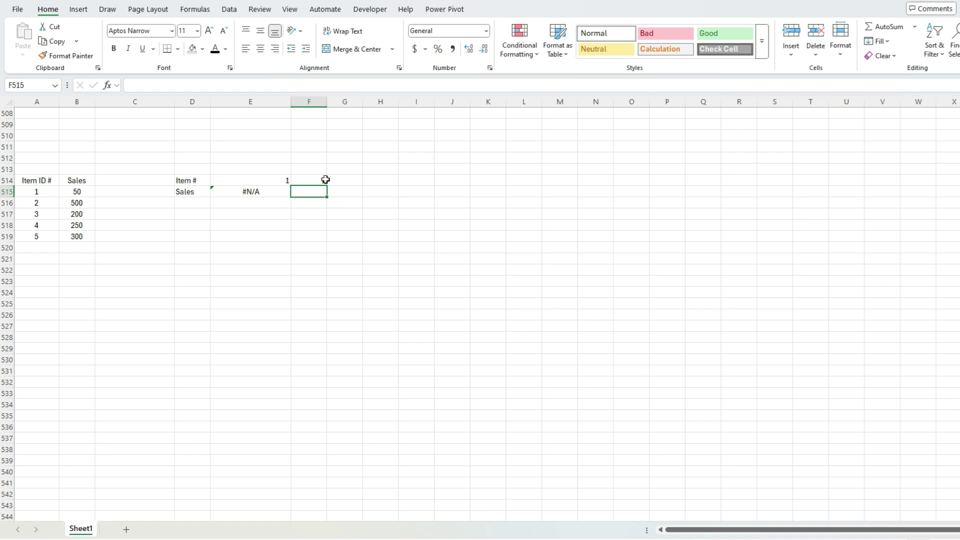
Enter =TYPE(A515) in F515, showing 2 for text, then clear both TYPE checks.
{"action": "type", "text": "=type"}
{"action": "key", "text": "Tab"}
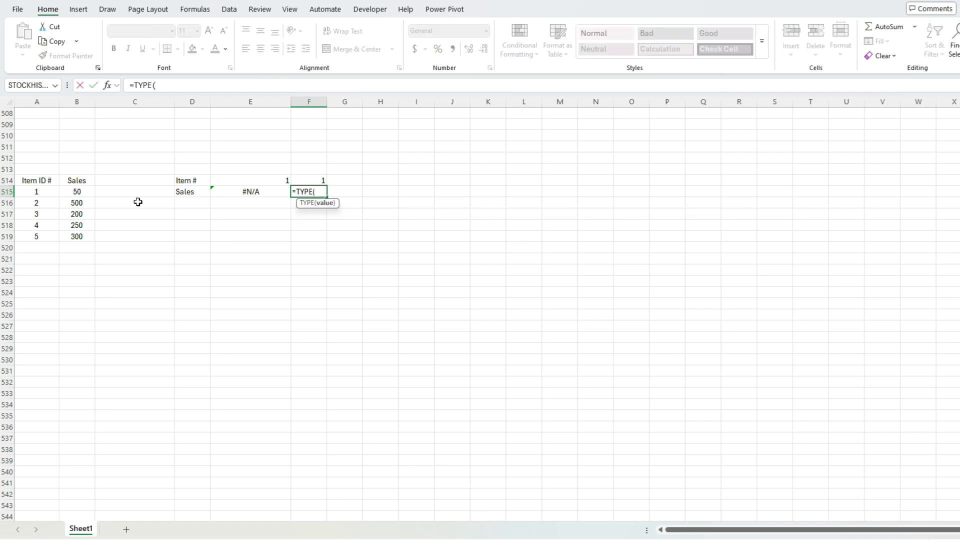
{"action": "left_click", "coordinate": [58, 191]}
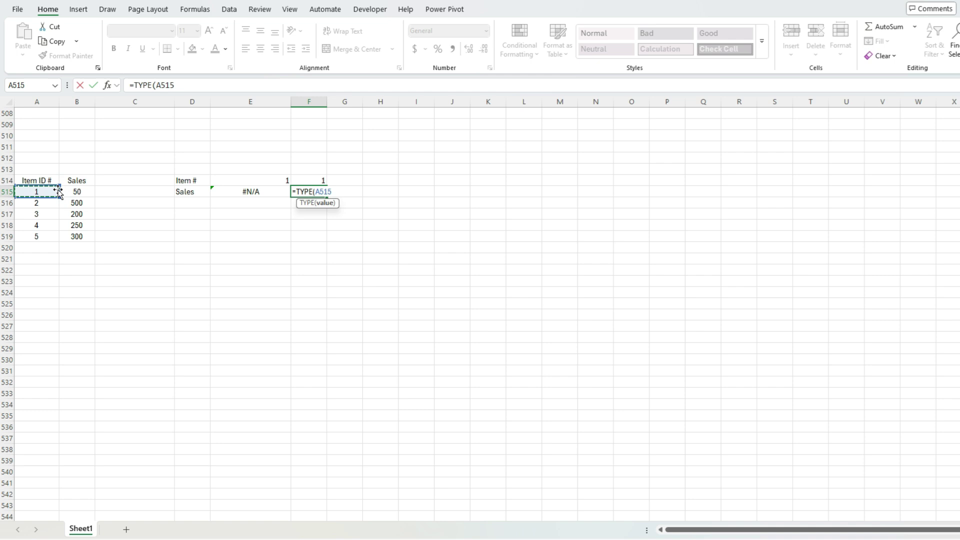
{"action": "type", "text": ")"}
{"action": "key", "text": "ctrl+Return"}
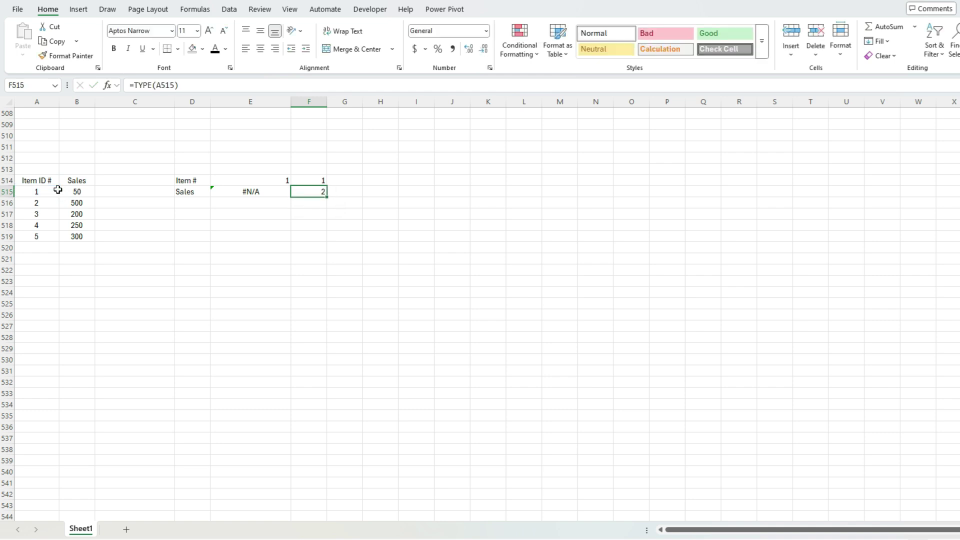
{"action": "left_click", "coordinate": [314, 184]}
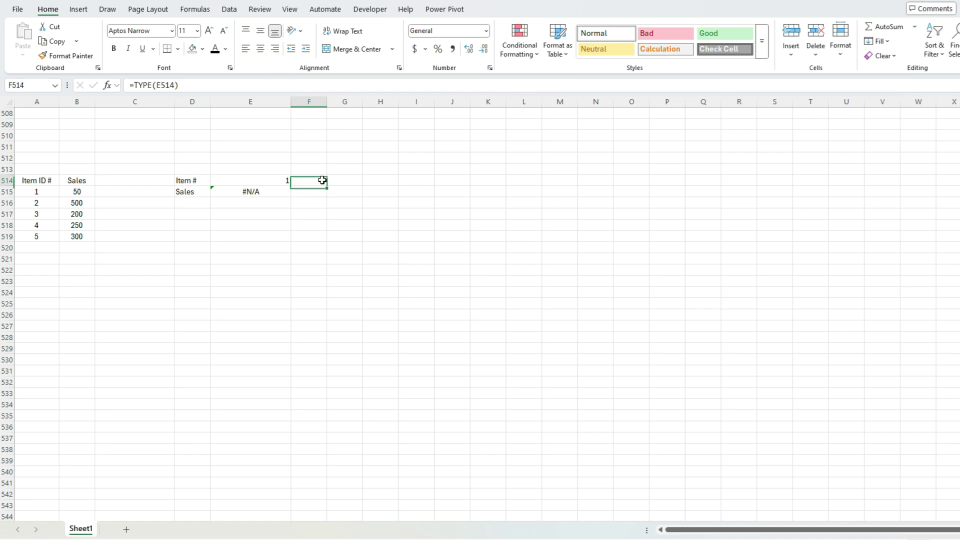
{"action": "key", "text": "Delete"}
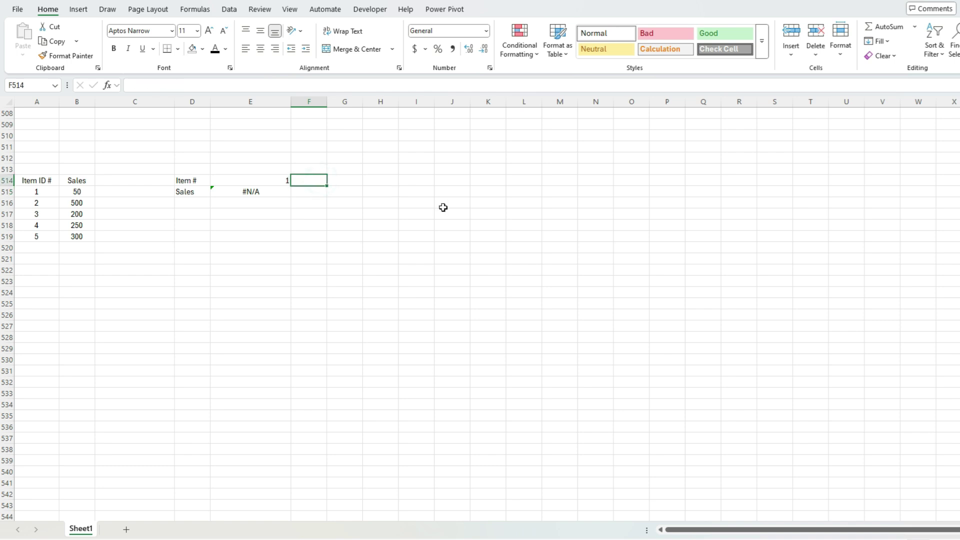
{"action": "type", "text": "=ISTEXT("}
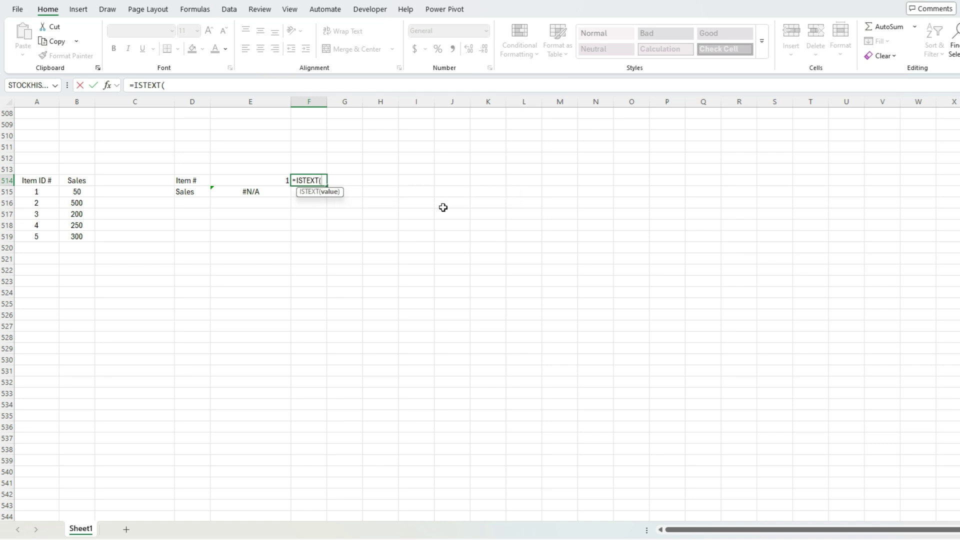
{"action": "left_click", "coordinate": [261, 181]}
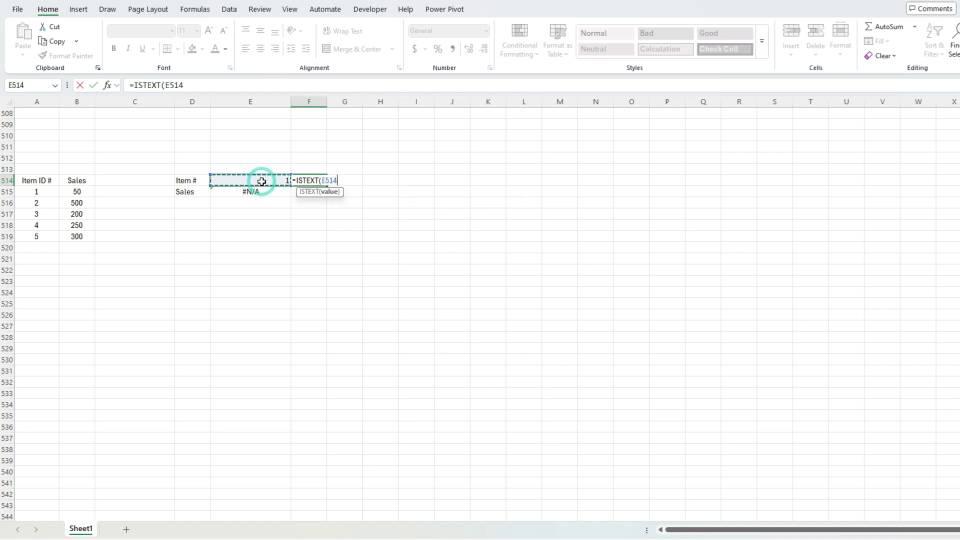
{"action": "key", "text": "Return"}
{"action": "type", "text": "=ISTEXT("}
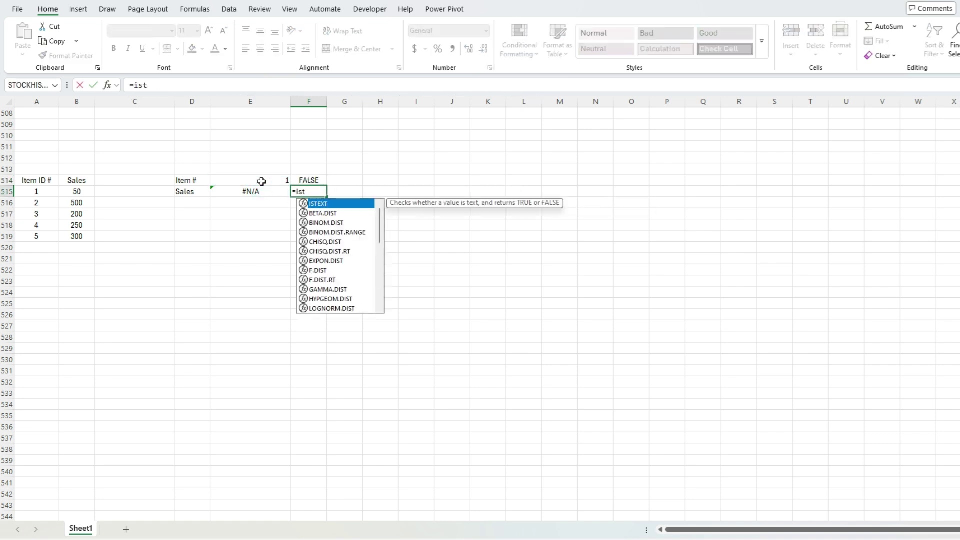
{"action": "left_click", "coordinate": [28, 191]}
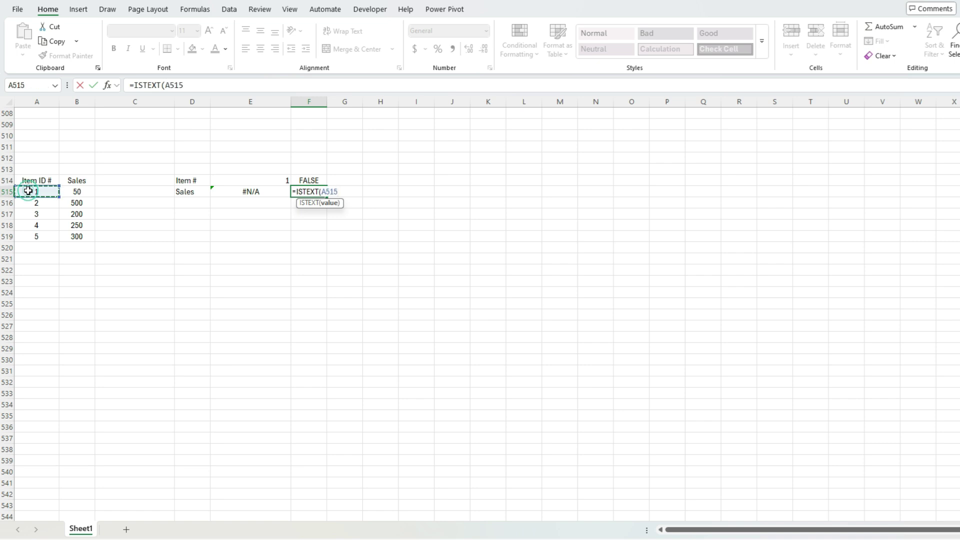
{"action": "key", "text": "Return"}
{"action": "key", "text": "Up"}
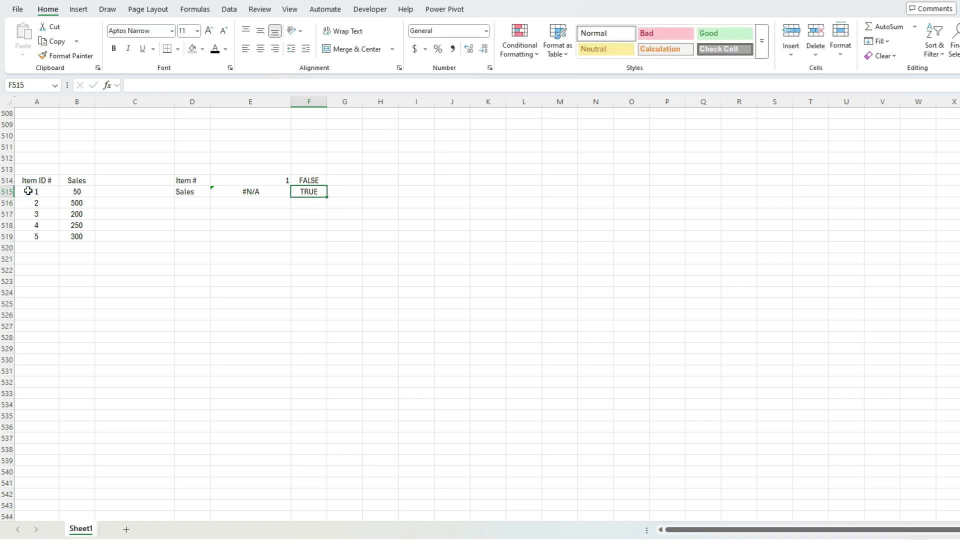
{"action": "key", "text": "Up"}
{"action": "type", "text": "=isnu"}
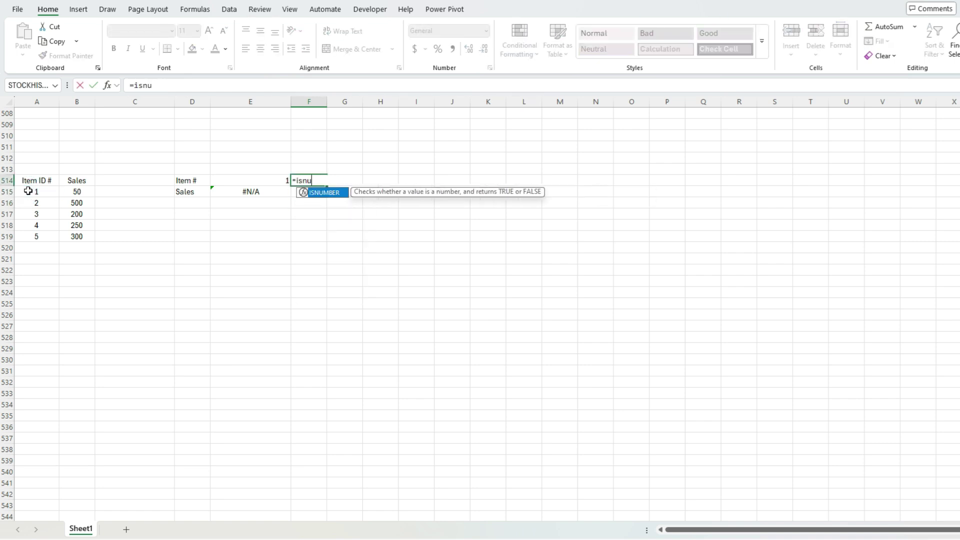
{"action": "key", "text": "Tab"}
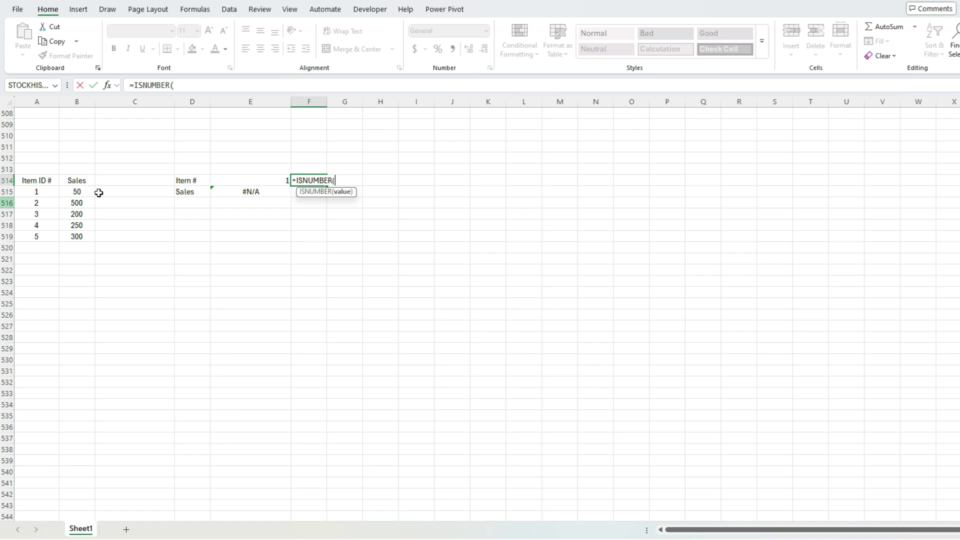
{"action": "left_click", "coordinate": [238, 180]}
{"action": "key", "text": "Return"}
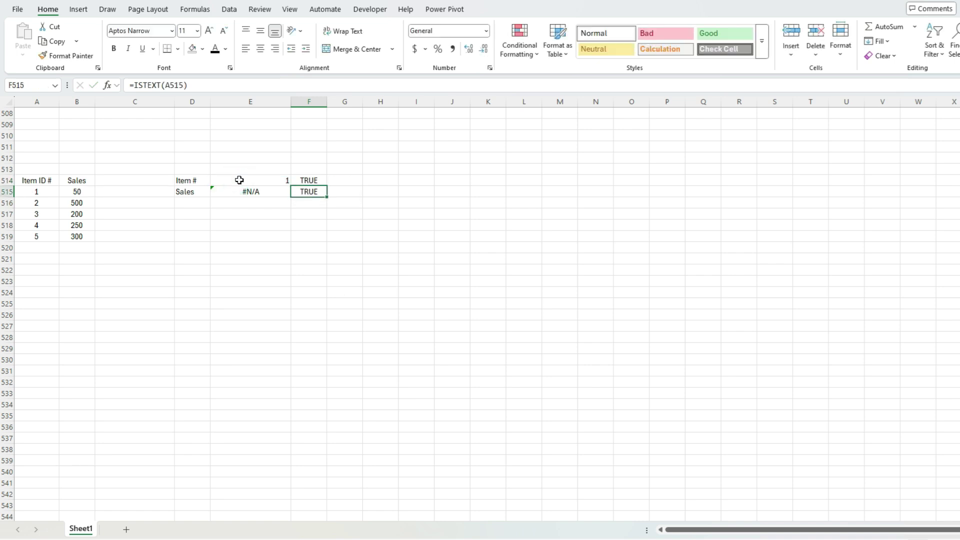
{"action": "type", "text": "=isn"}
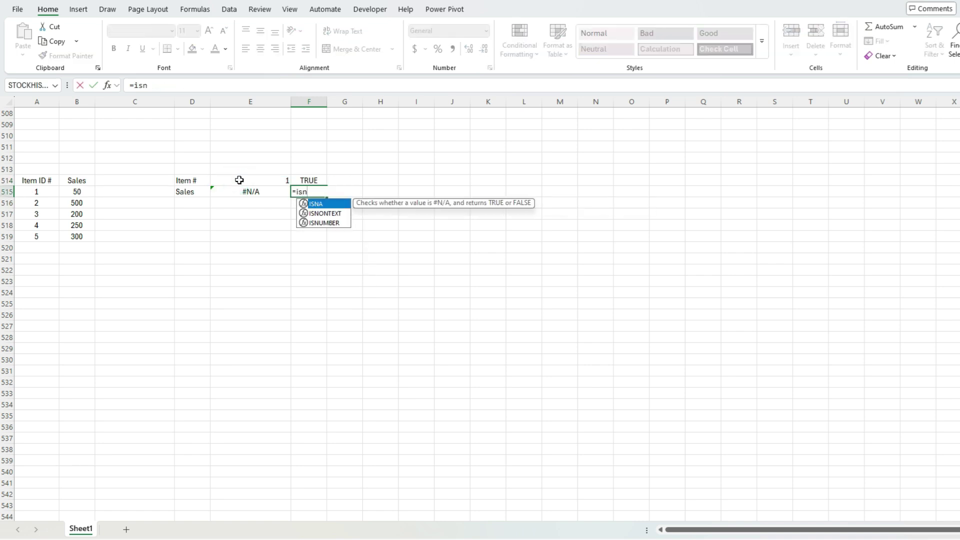
{"action": "key", "text": "Down"}
{"action": "key", "text": "Down"}
{"action": "key", "text": "Tab"}
{"action": "left_click", "coordinate": [42, 190]}
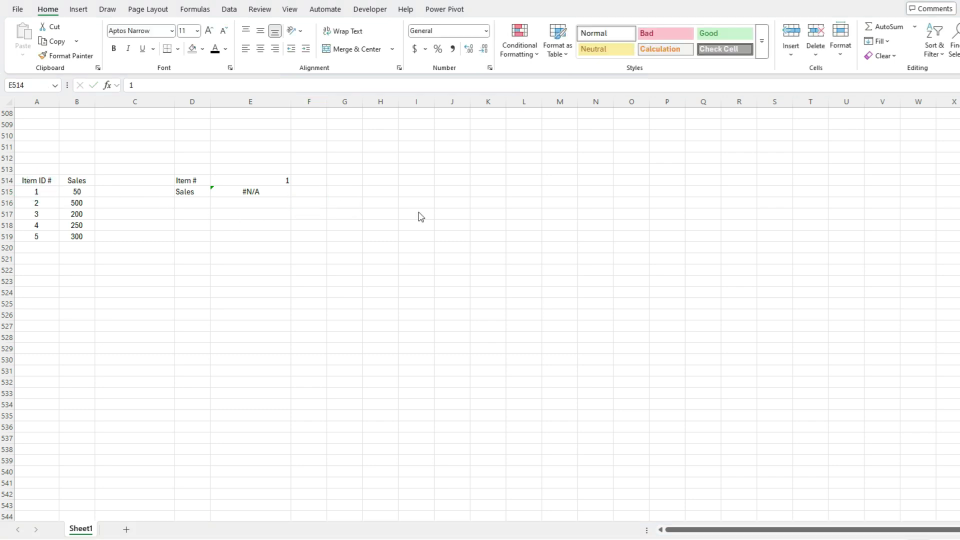
Inspect how the Item IDs are stored, then copy the 1 from E514.
{"action": "left_click", "coordinate": [50, 191]}
{"action": "left_click", "coordinate": [48, 205]}
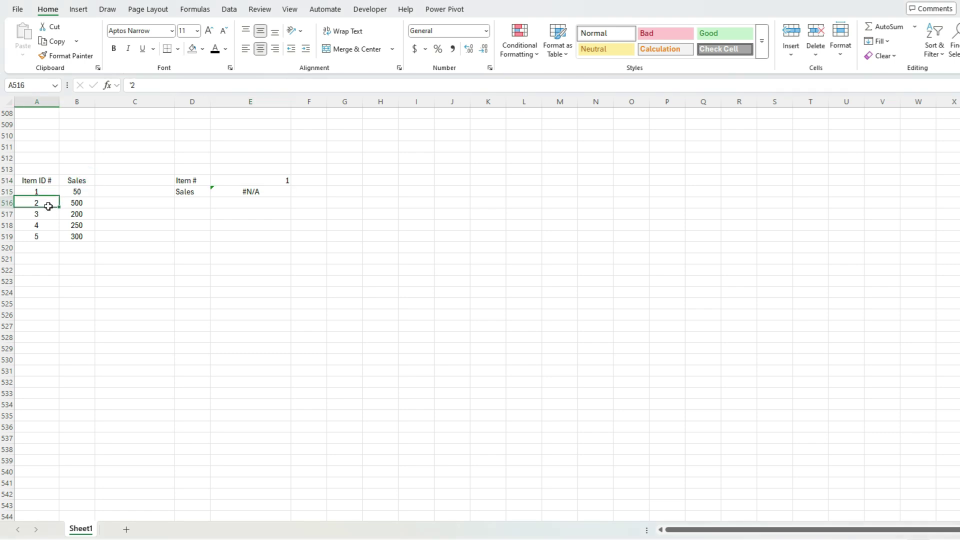
{"action": "left_click", "coordinate": [45, 214]}
{"action": "left_click", "coordinate": [46, 225]}
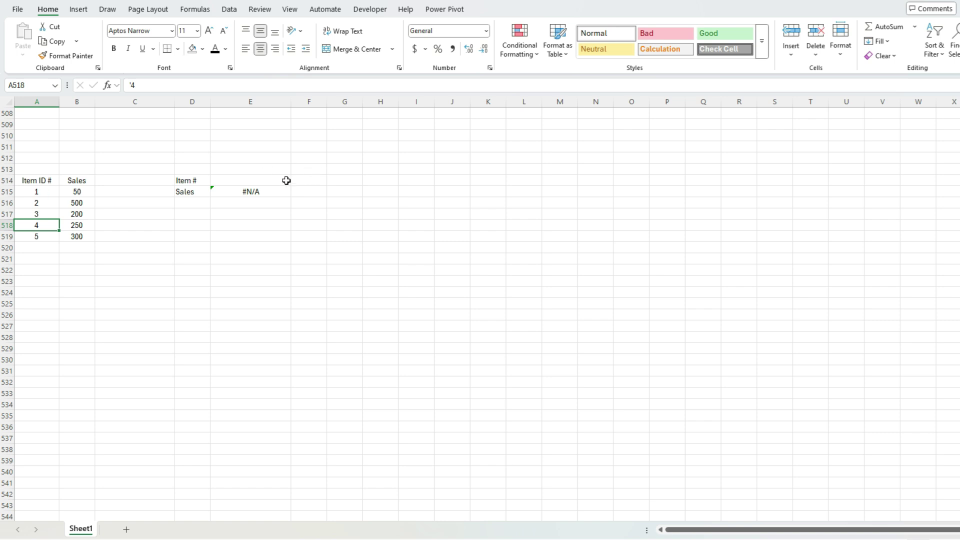
{"action": "left_click", "coordinate": [282, 179]}
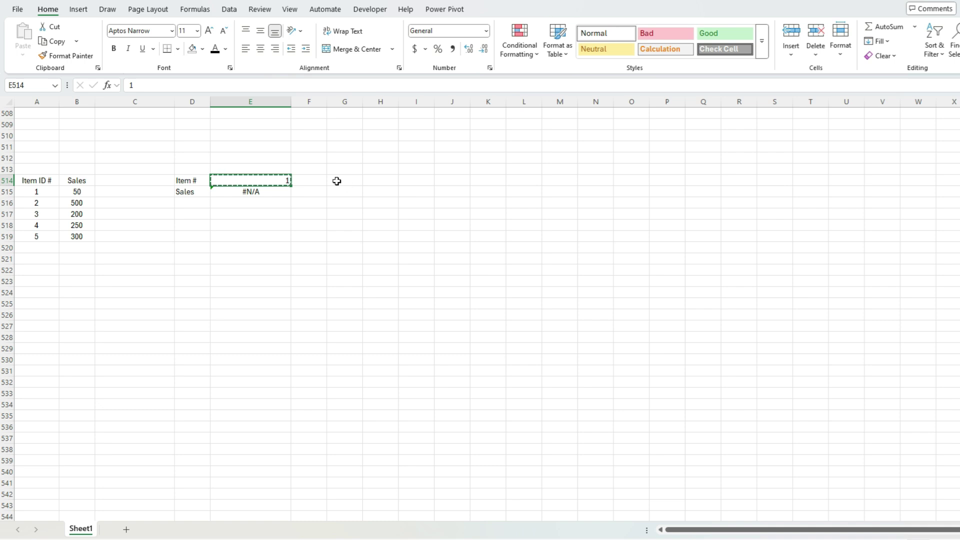
{"action": "key", "text": "ctrl+c"}
Paste Special with Multiply onto A515:A519, making the IDs numeric so the lookup returns 50.
{"action": "left_click_drag", "start_coordinate": [48, 190], "coordinate": [49, 236]}
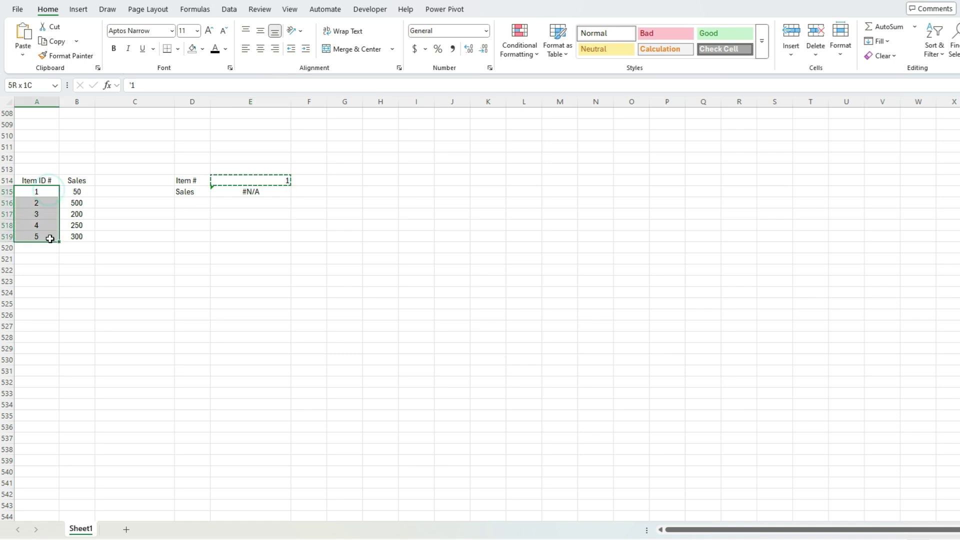
{"action": "right_click", "coordinate": [51, 235]}
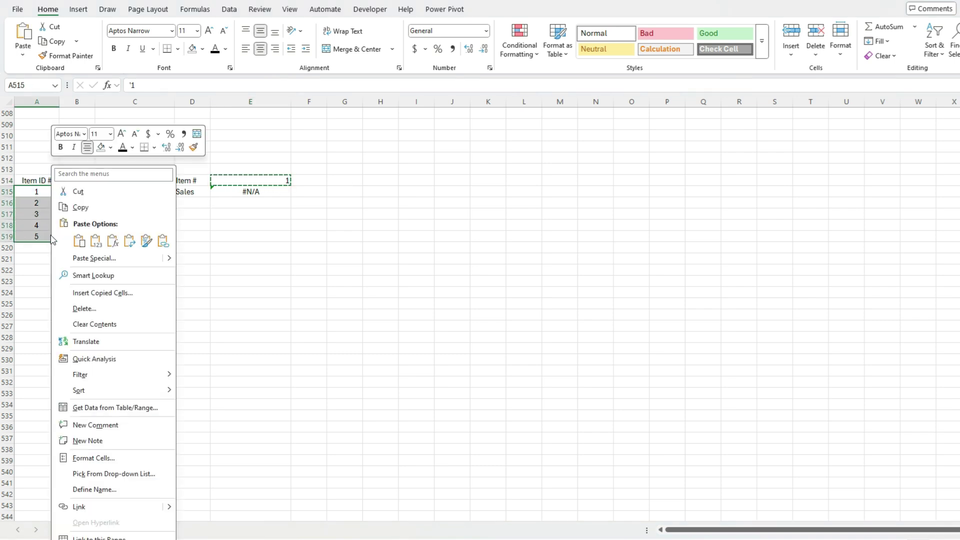
{"action": "left_click", "coordinate": [83, 256]}
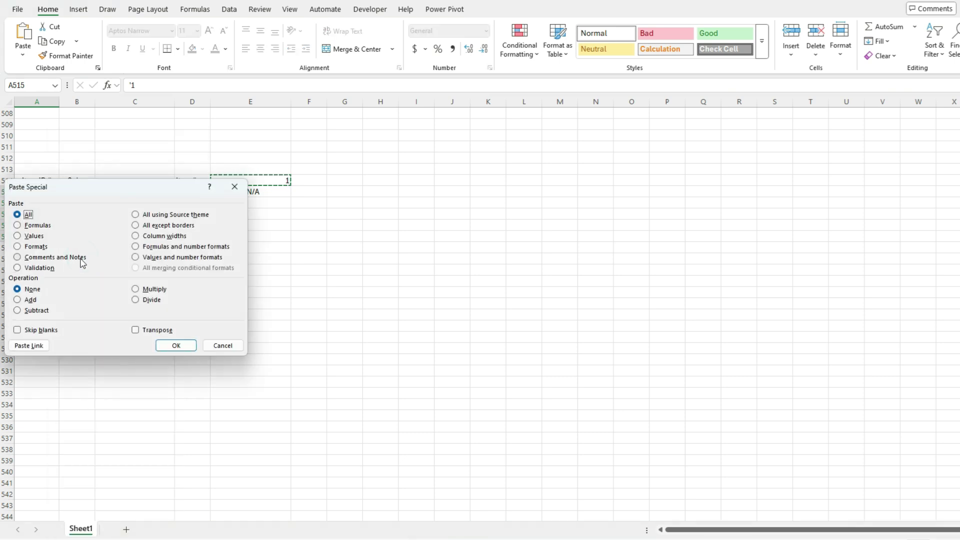
{"action": "left_click", "coordinate": [140, 289]}
{"action": "left_click", "coordinate": [171, 345]}
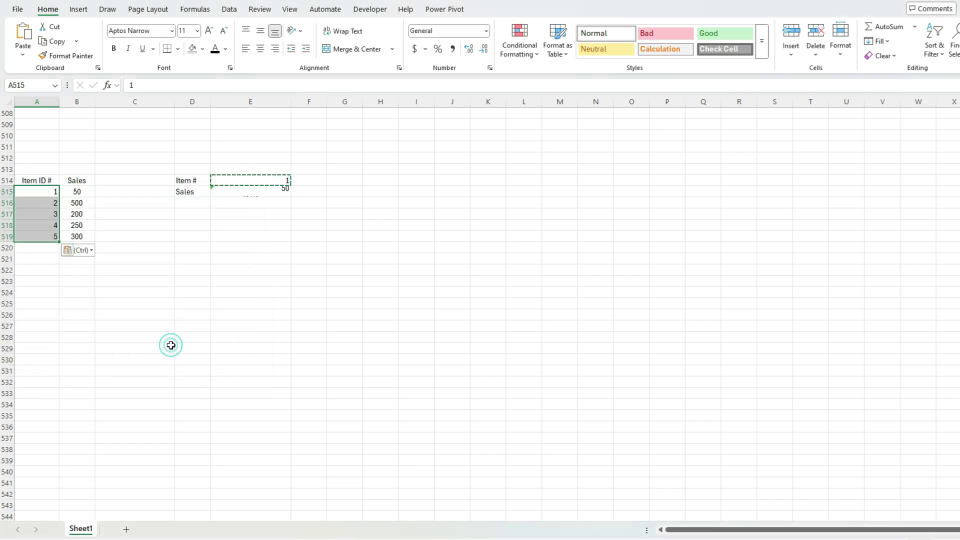
{"action": "left_click", "coordinate": [39, 190]}
Set Item # in E514 to 3 to test the Sales lookup.
{"action": "key", "text": "Down"}
{"action": "key", "text": "Down"}
{"action": "key", "text": "Down"}
{"action": "key", "text": "Down"}
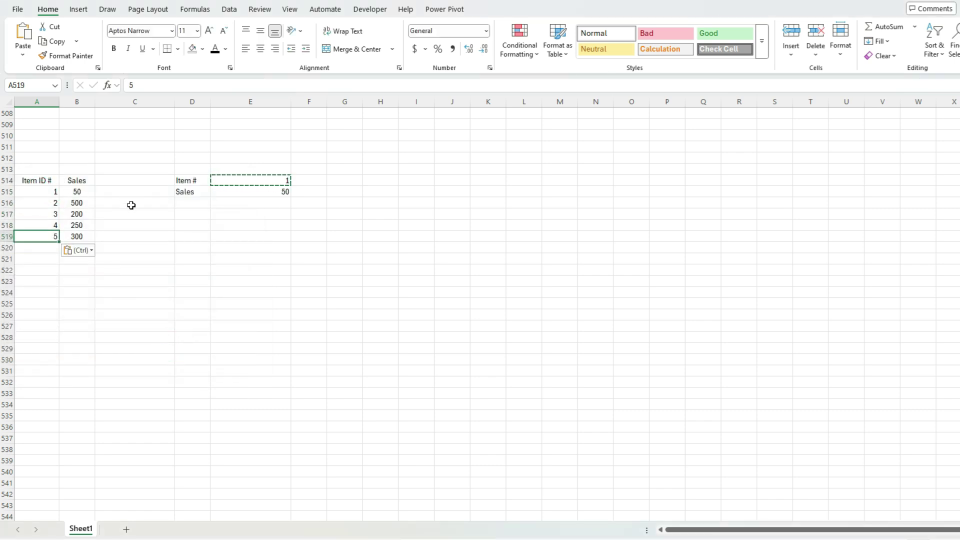
{"action": "left_click", "coordinate": [258, 179]}
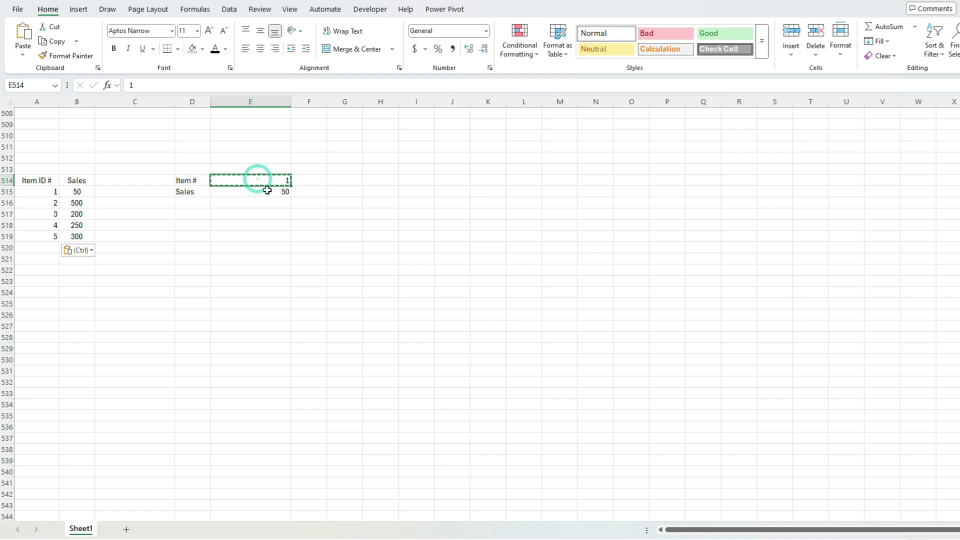
{"action": "key", "text": "Escape"}
{"action": "left_click", "coordinate": [268, 193]}
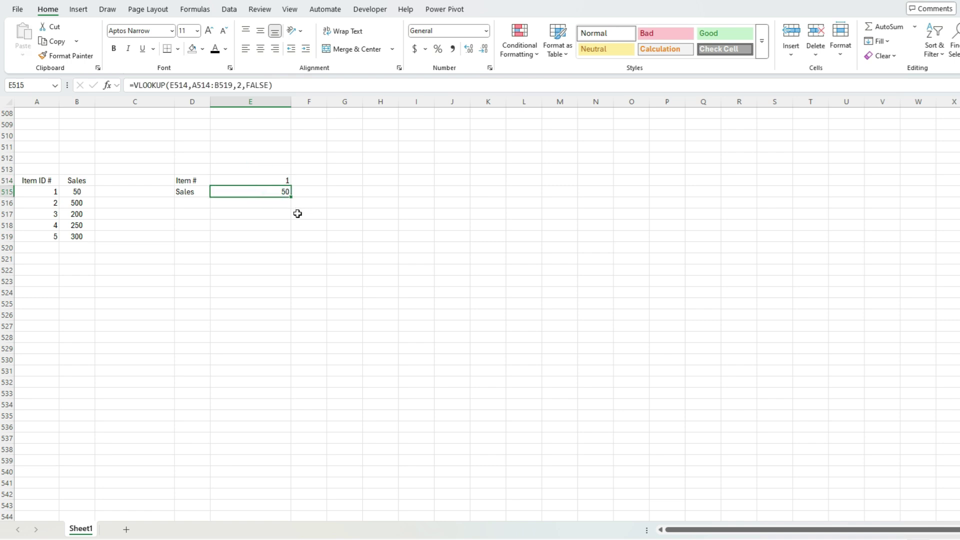
{"action": "left_click", "coordinate": [273, 181]}
{"action": "type", "text": "3"}
{"action": "key", "text": "Return"}
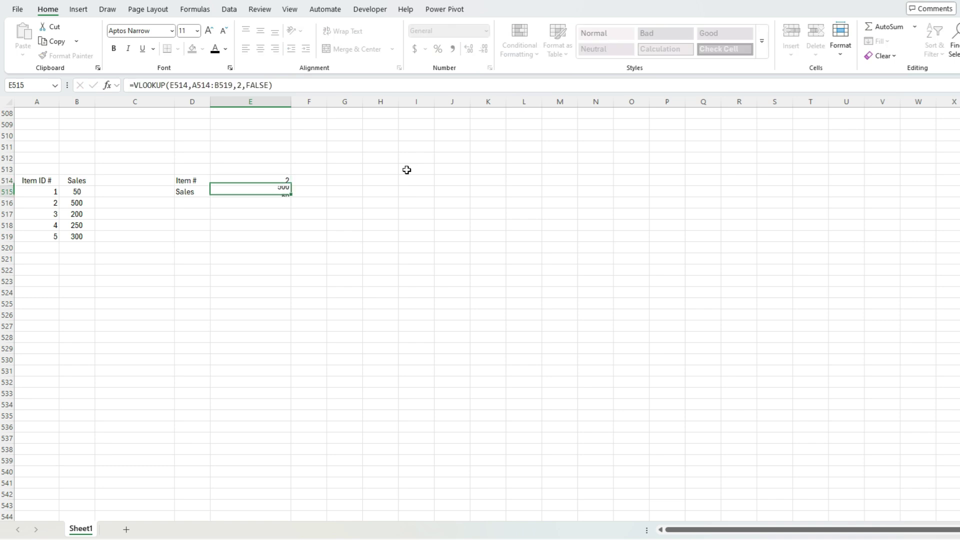
{"action": "key", "text": "Up"}
Change Item # to 4 (Sales 250) and then 5 (Sales 300).
{"action": "key", "text": "Return"}
{"action": "key", "text": "Up"}
{"action": "type", "text": "4"}
{"action": "key", "text": "Return"}
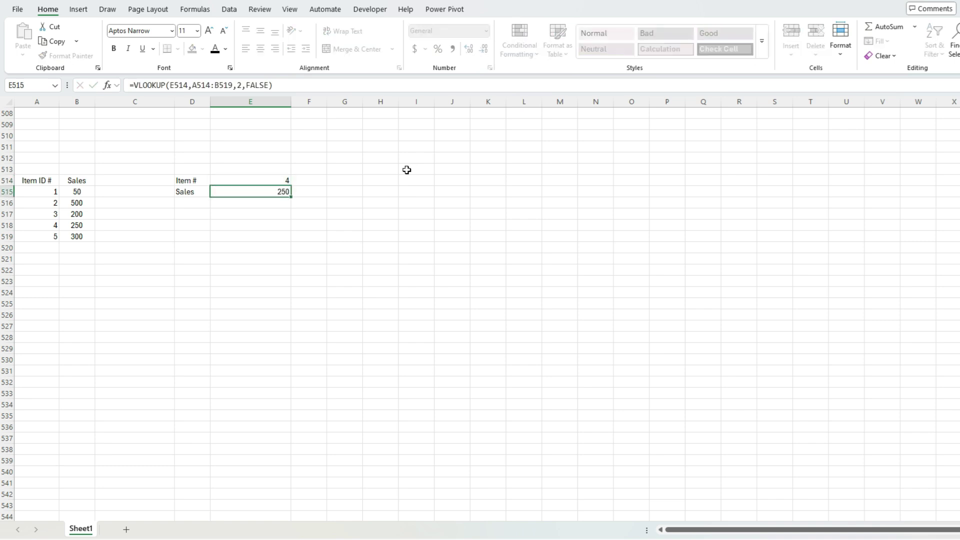
{"action": "key", "text": "Up"}
{"action": "type", "text": "5"}
{"action": "key", "text": "Return"}
{"action": "scroll", "coordinate": [264, 195], "scroll_direction": "down", "scroll_amount": 1}
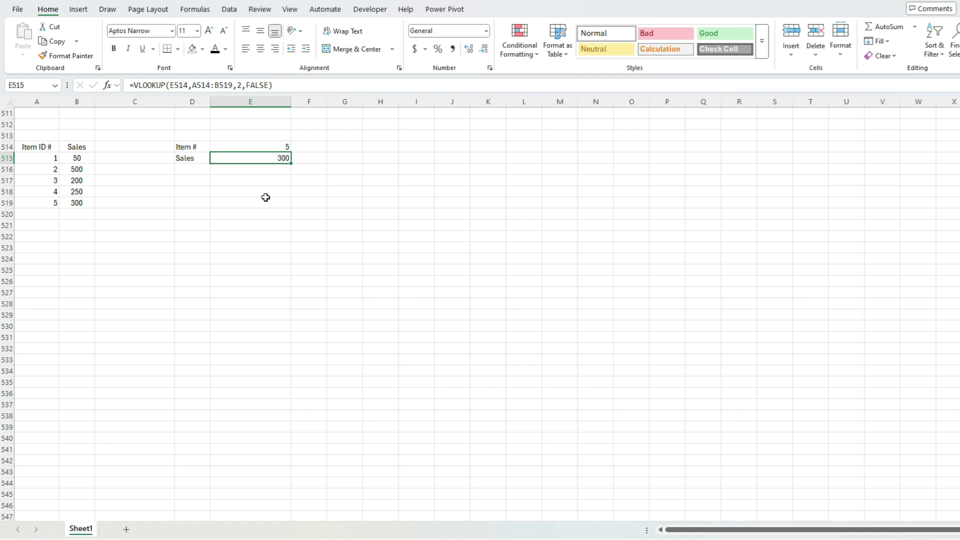
Undo the number conversion and wrap E515 as =IFNA(VLOOKUP(E514,A514:B519,2,FALSE),"Not Found").
{"action": "key", "text": "ctrl+z"}
{"action": "key", "text": "ctrl+z"}
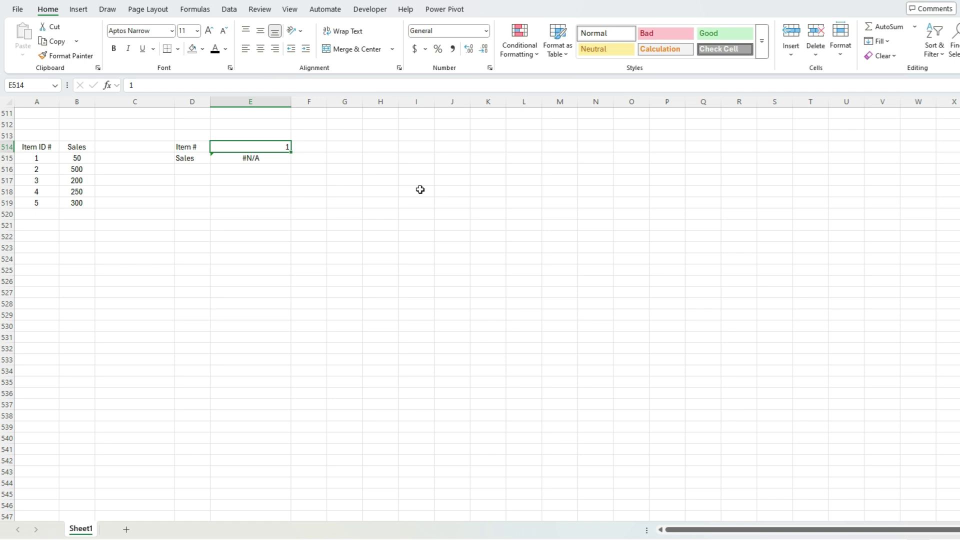
{"action": "key", "text": "Down"}
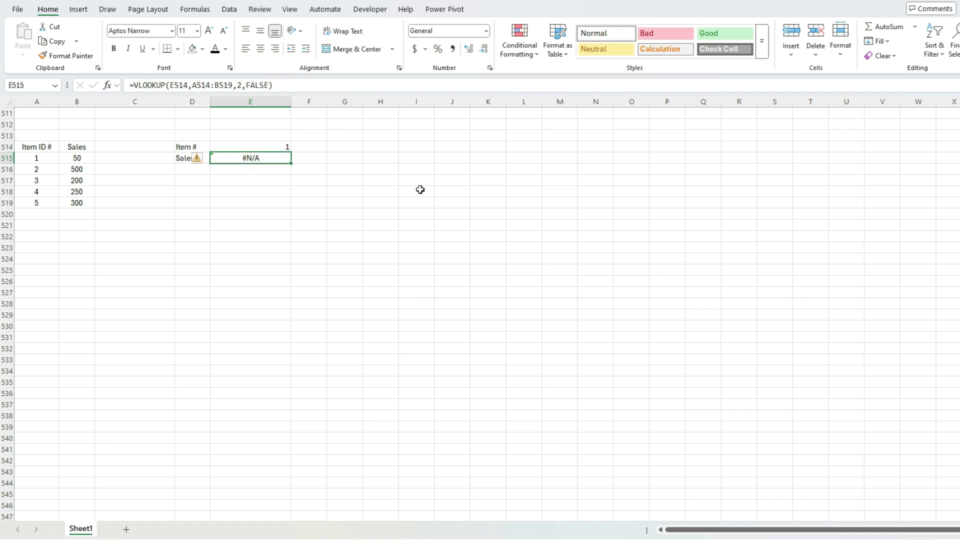
{"action": "left_click", "coordinate": [131, 84]}
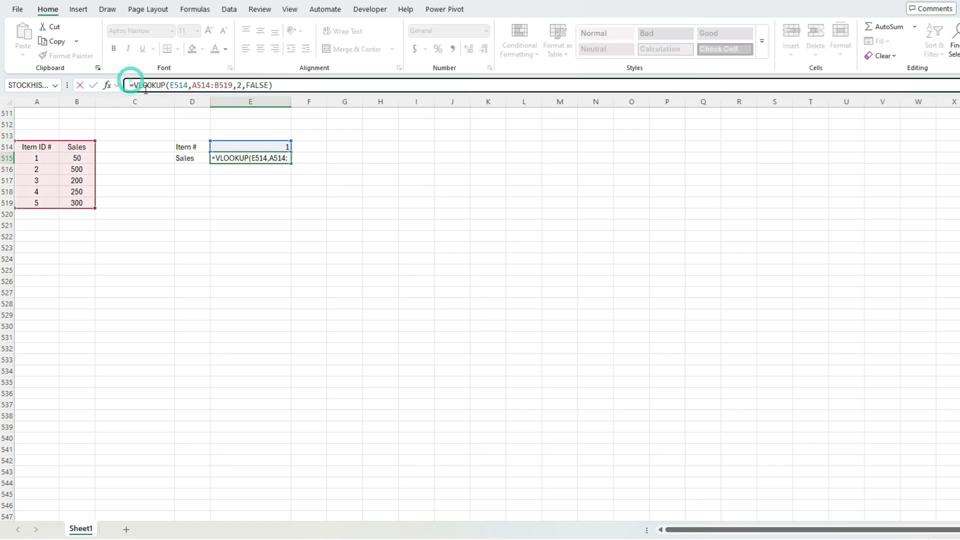
{"action": "type", "text": "IFNA("}
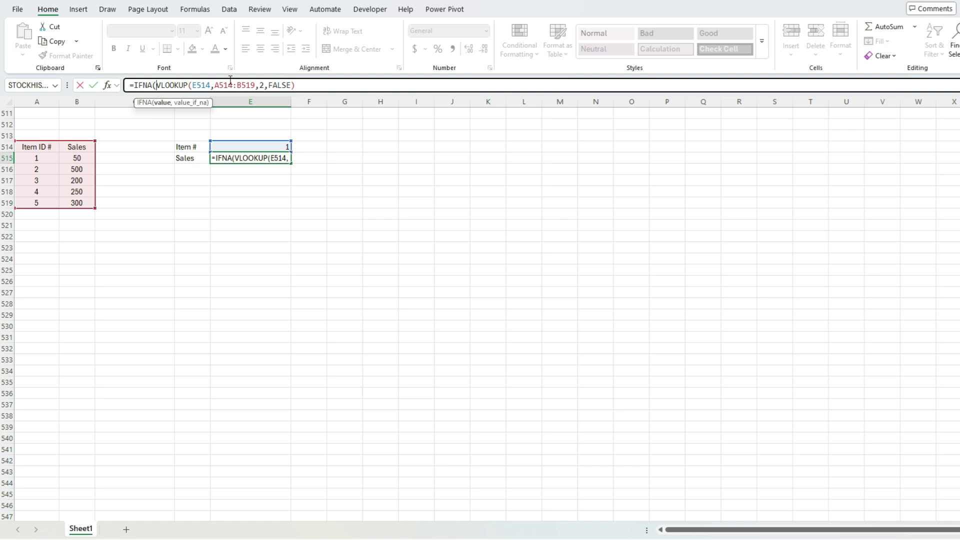
{"action": "left_click", "coordinate": [311, 82]}
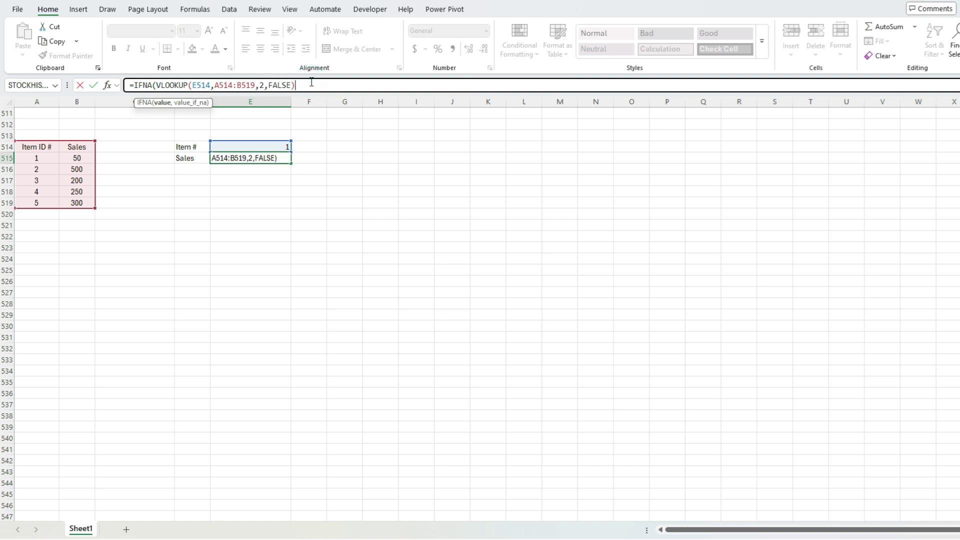
{"action": "type", "text": ",\"Not Foun"}
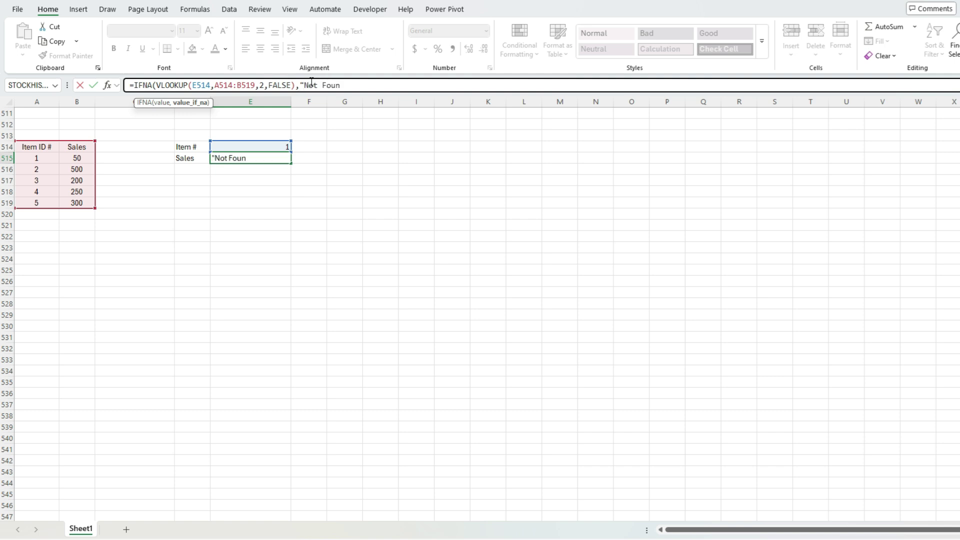
{"action": "type", "text": "d\")"}
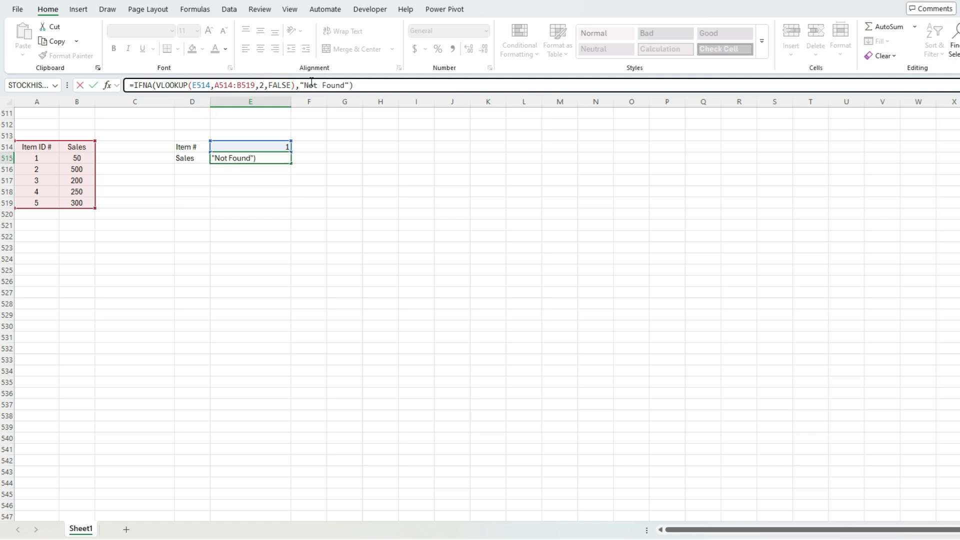
{"action": "key", "text": "Return"}
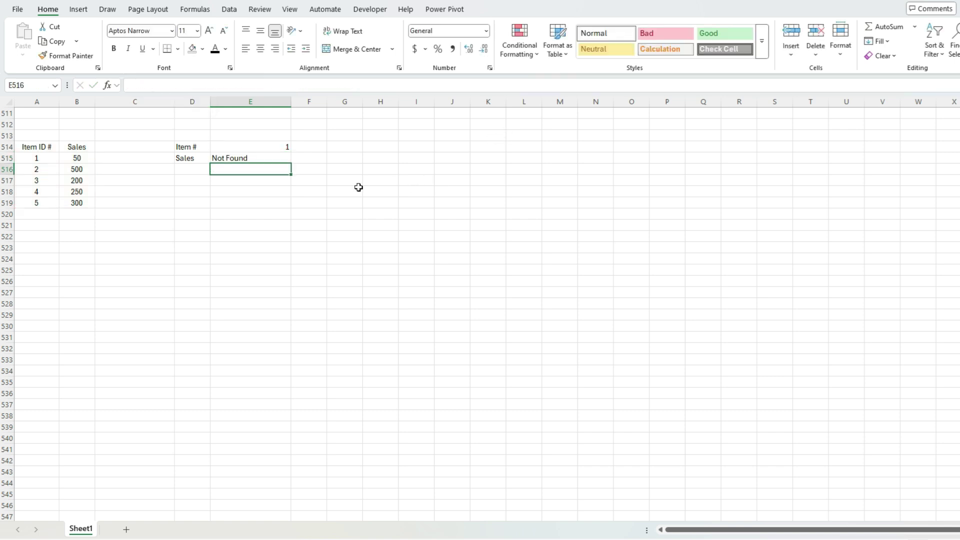
{"action": "left_click", "coordinate": [273, 159]}
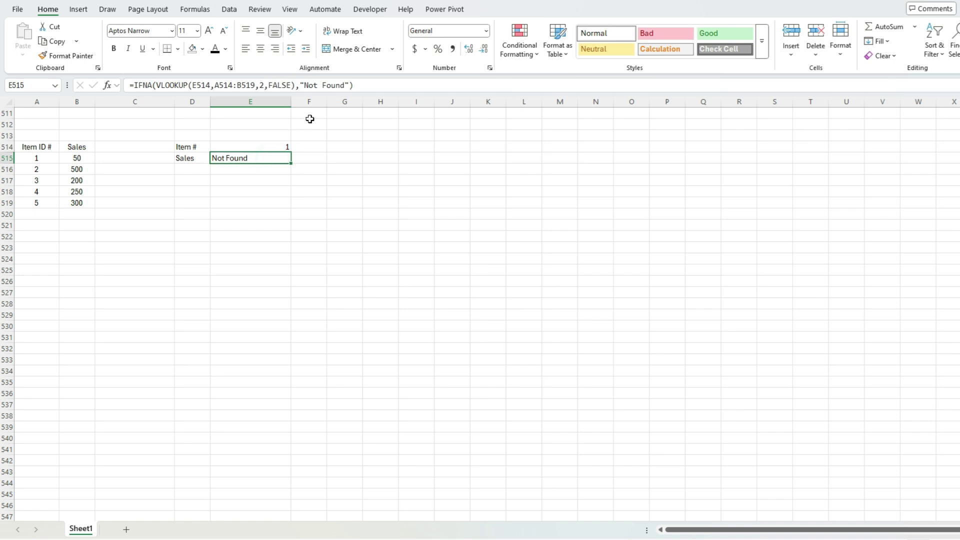
Delete the "Not Found" argument from E515's IFNA formula so the unmatched lookup shows 0.
{"action": "left_click", "coordinate": [345, 88]}
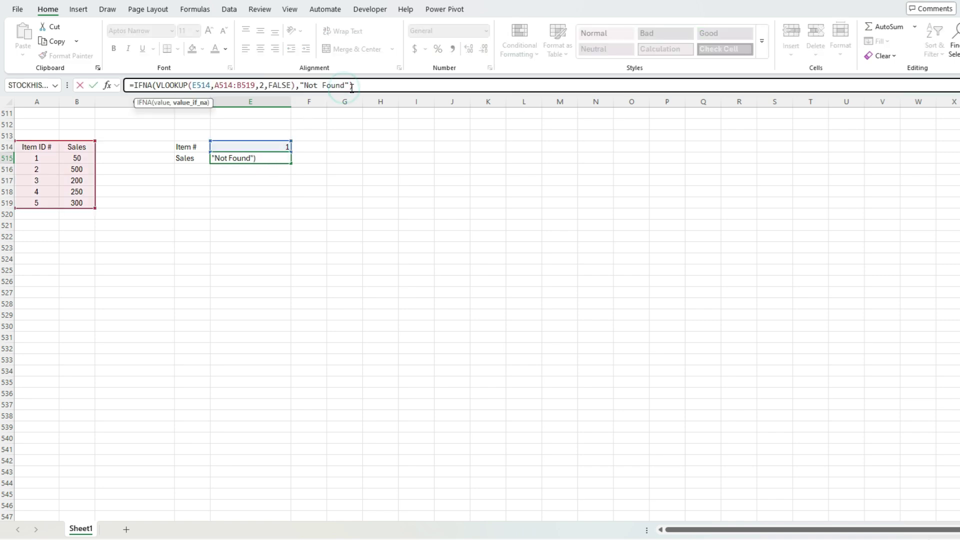
{"action": "key", "text": "BackSpace"}
{"action": "key", "text": "BackSpace"}
{"action": "key", "text": "BackSpace"}
{"action": "key", "text": "BackSpace"}
{"action": "key", "text": "BackSpace"}
{"action": "key", "text": "BackSpace"}
{"action": "key", "text": "BackSpace"}
{"action": "key", "text": "BackSpace"}
{"action": "key", "text": "BackSpace"}
{"action": "key", "text": "ctrl+Return"}
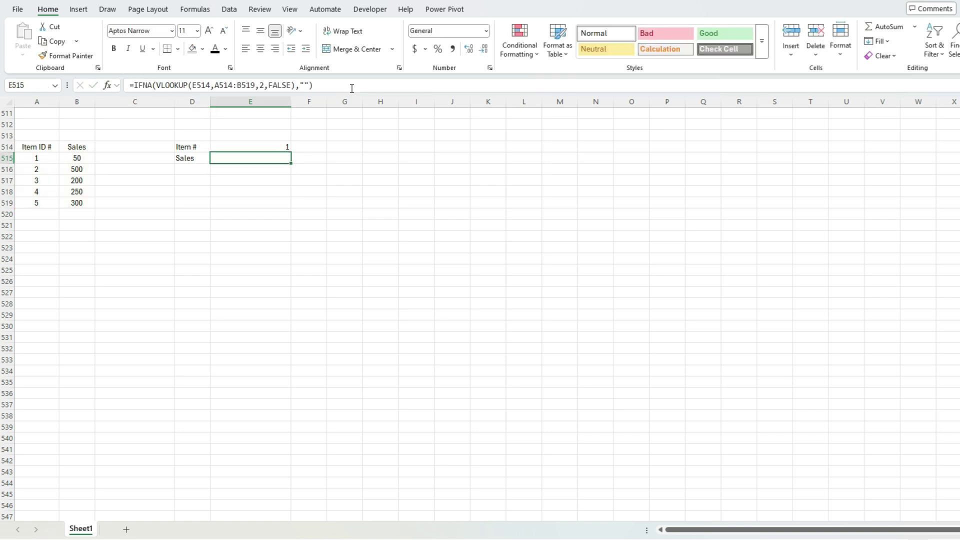
{"action": "left_click", "coordinate": [306, 85]}
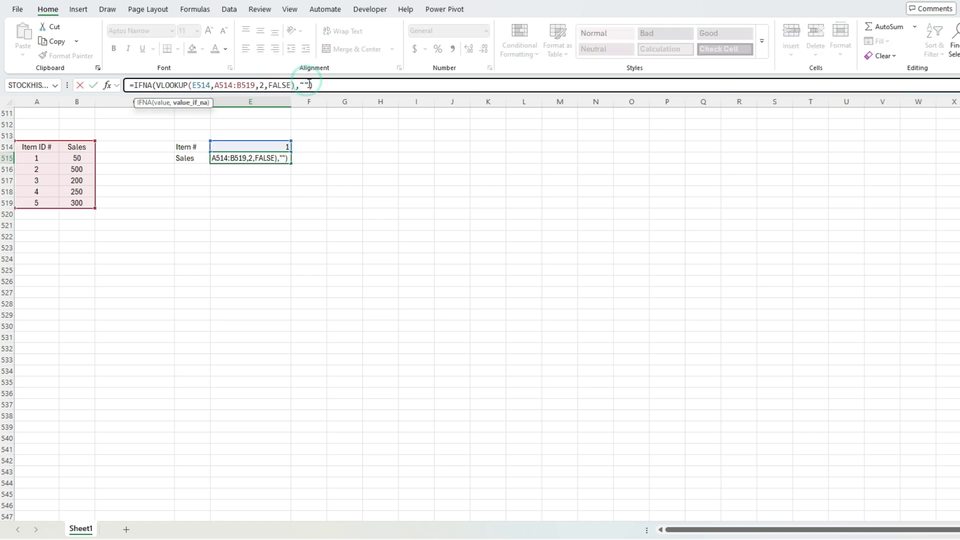
{"action": "key", "text": "BackSpace"}
{"action": "key", "text": "BackSpace"}
{"action": "key", "text": "ctrl+Return"}
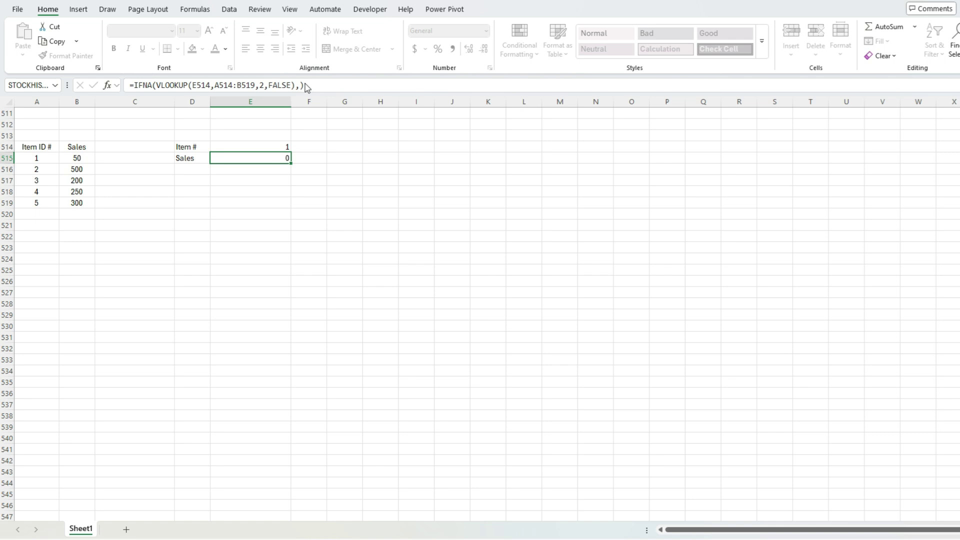
{"action": "key", "text": "Return"}
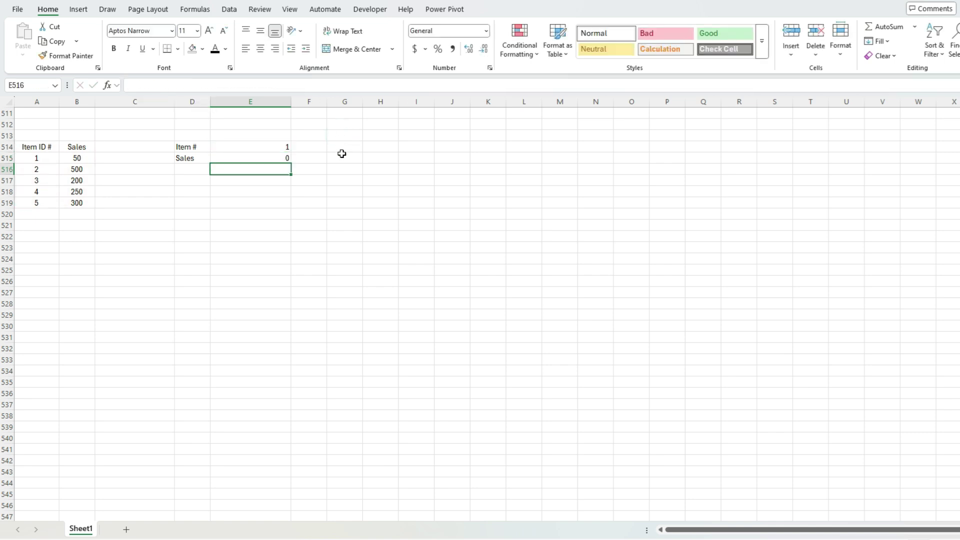
Rename IFNA to IFERROR in E515's lookup formula; Sales still shows 0.
{"action": "left_click", "coordinate": [280, 148]}
{"action": "left_click", "coordinate": [268, 159]}
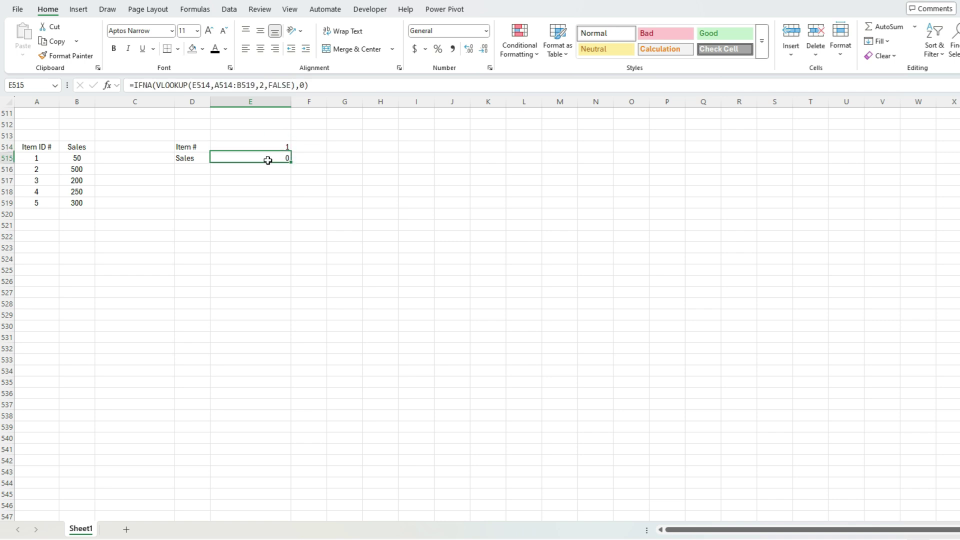
{"action": "left_click", "coordinate": [155, 85]}
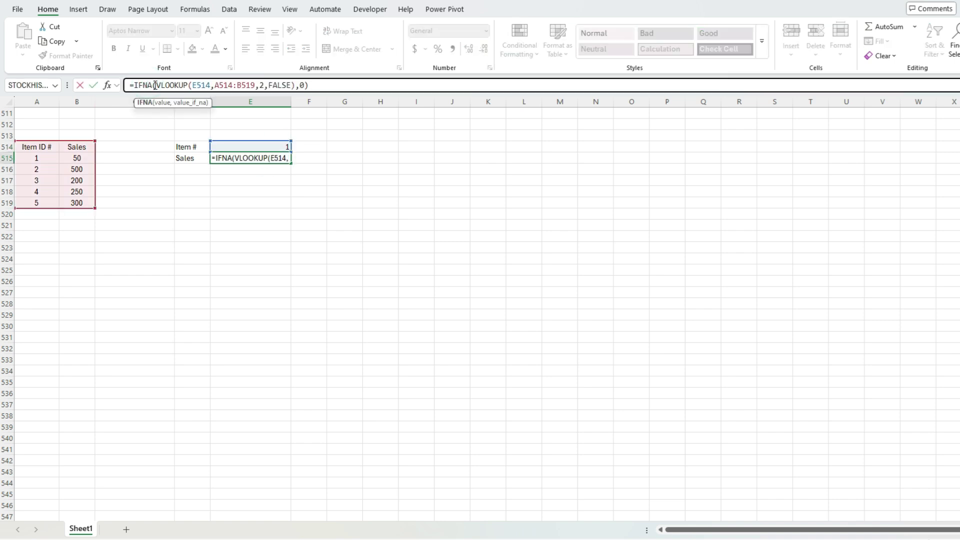
{"action": "key", "text": "BackSpace"}
{"action": "key", "text": "BackSpace"}
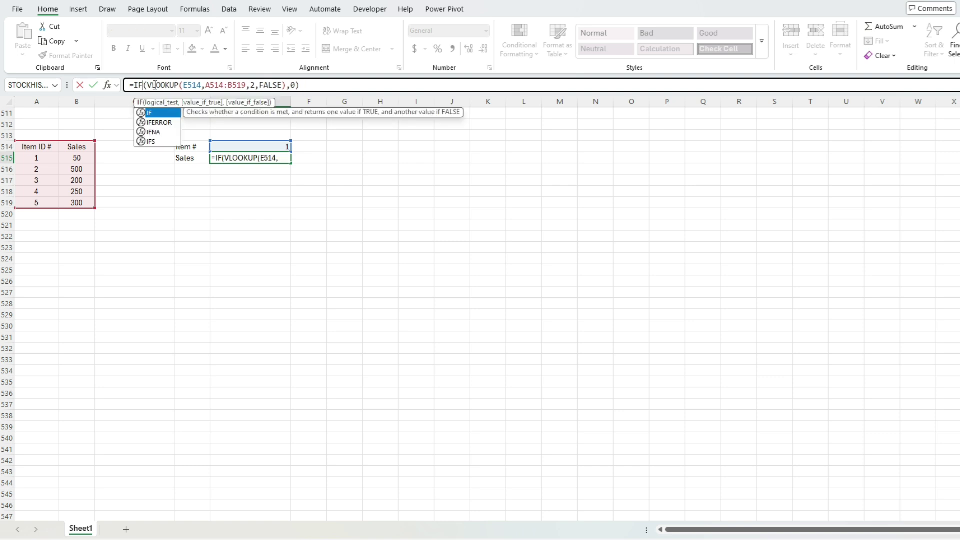
{"action": "type", "text": "ERROR"}
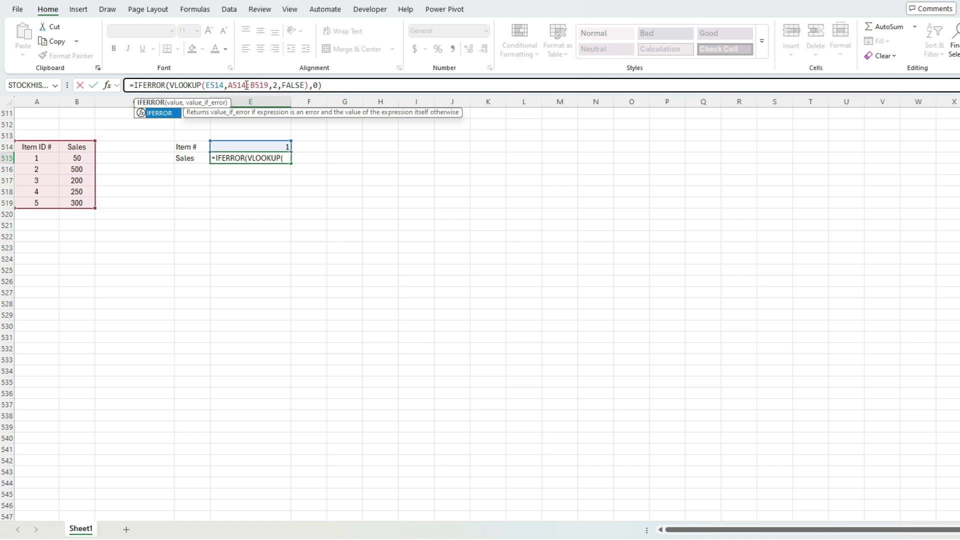
{"action": "key", "text": "Return"}
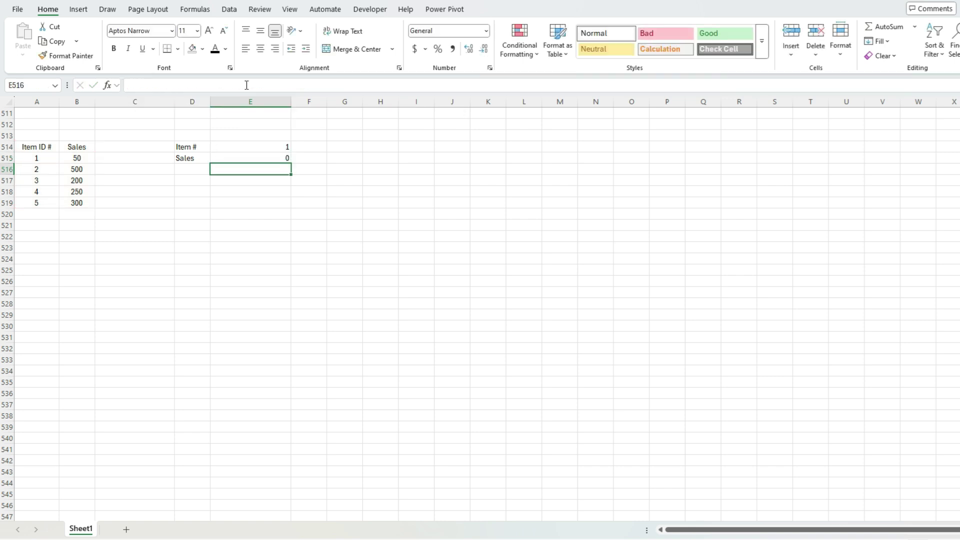
{"action": "key", "text": "Up"}
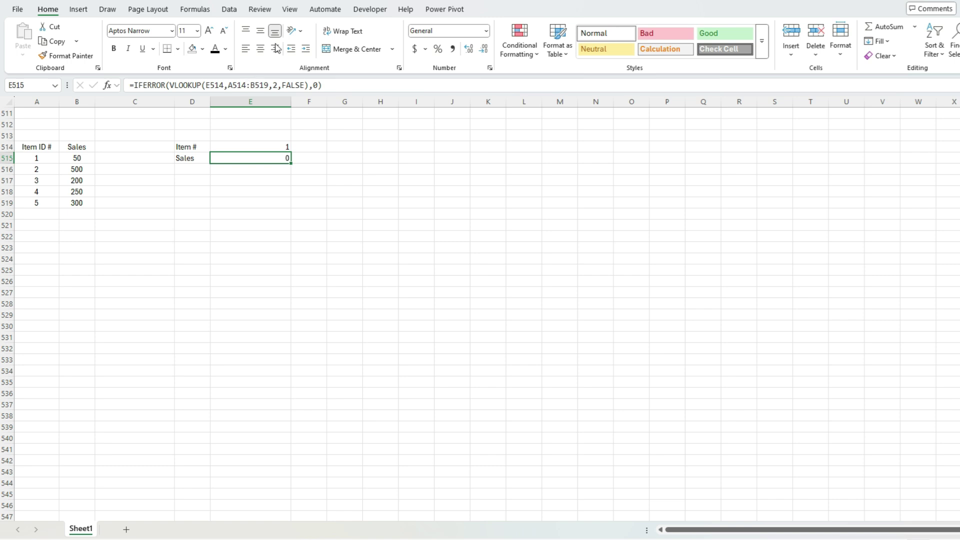
Replace the 0 fallback in E515's IFERROR formula with "not found".
{"action": "left_click", "coordinate": [315, 85]}
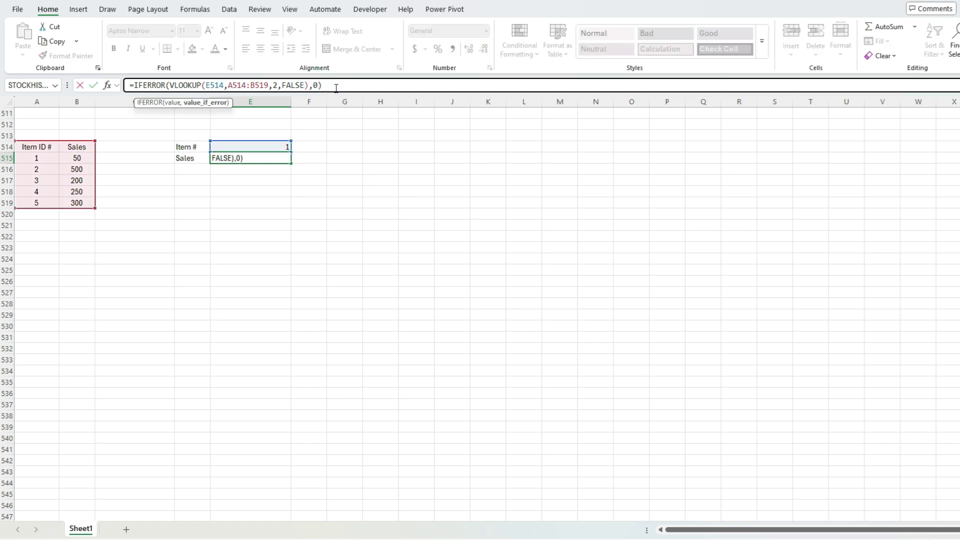
{"action": "key", "text": "Delete"}
{"action": "type", "text": "\"not found\""}
{"action": "key", "text": "Return"}
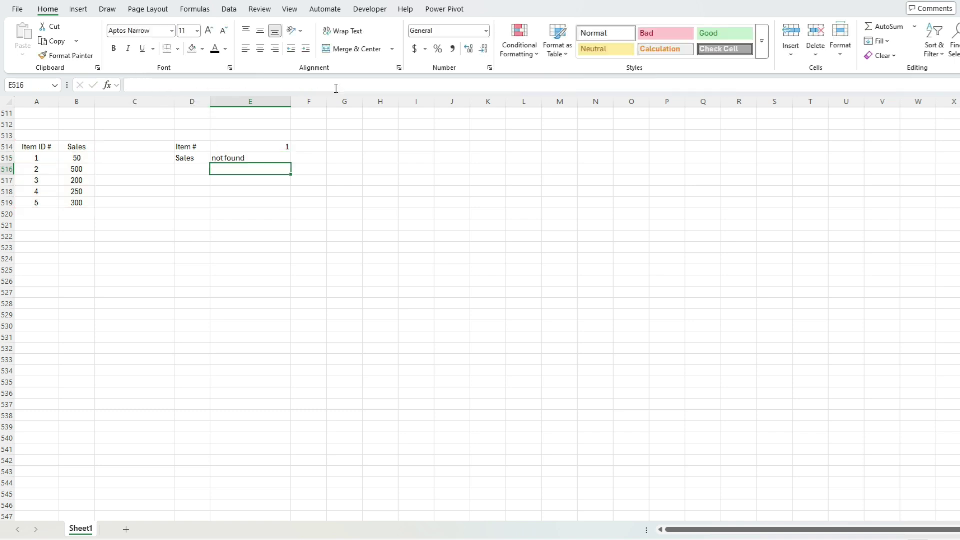